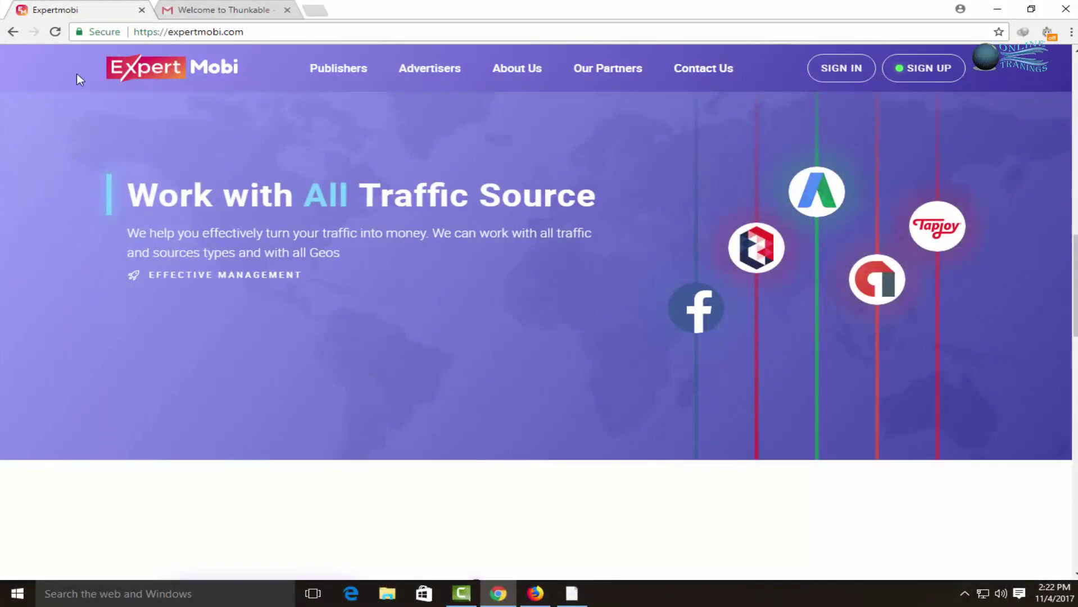
# Go to ExpertMobi's Advertisers page and scroll through its content.
pyautogui.click(245, 31)
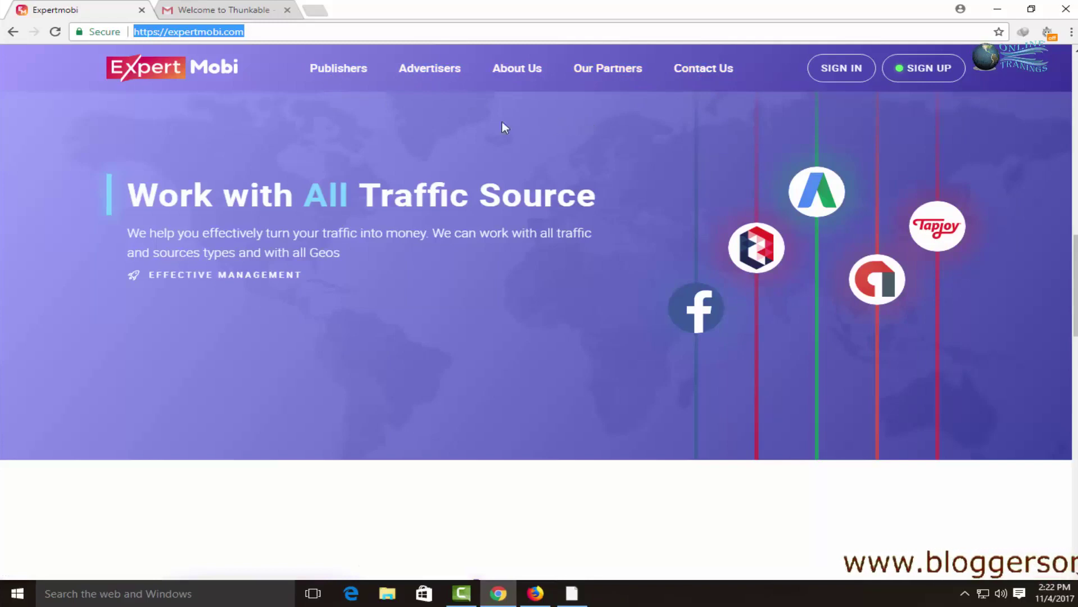
pyautogui.click(426, 68)
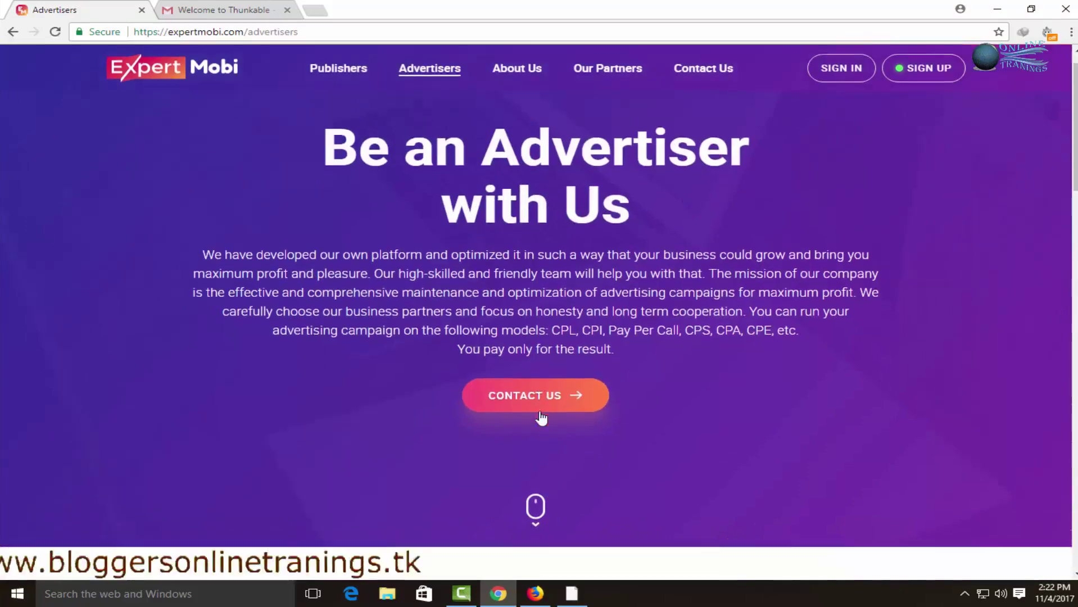
pyautogui.scroll(-10, 541, 416)
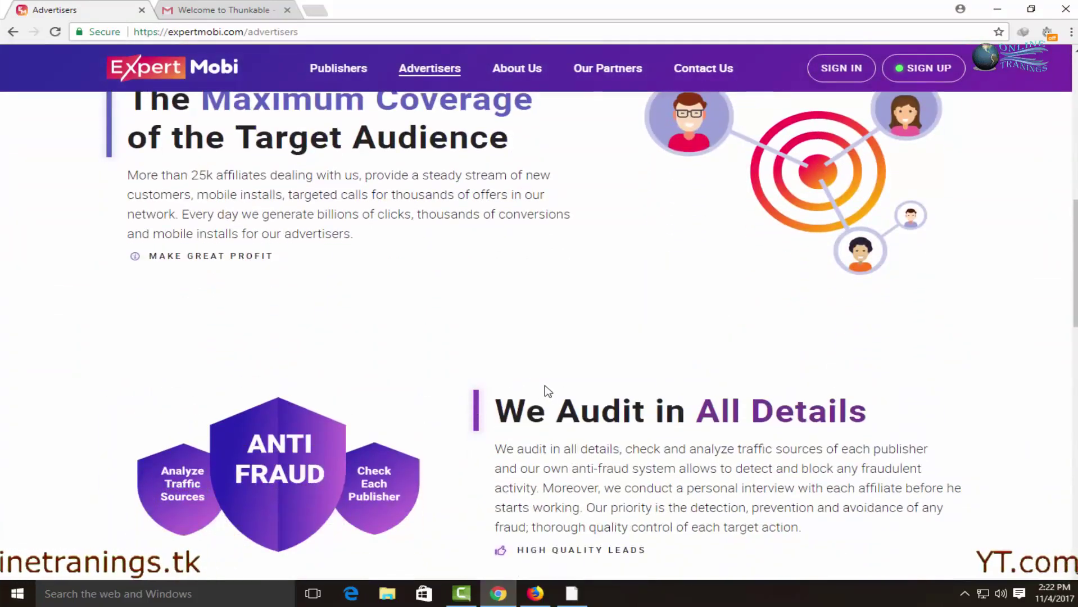
pyautogui.scroll(-5, 544, 388)
pyautogui.scroll(-5, 545, 385)
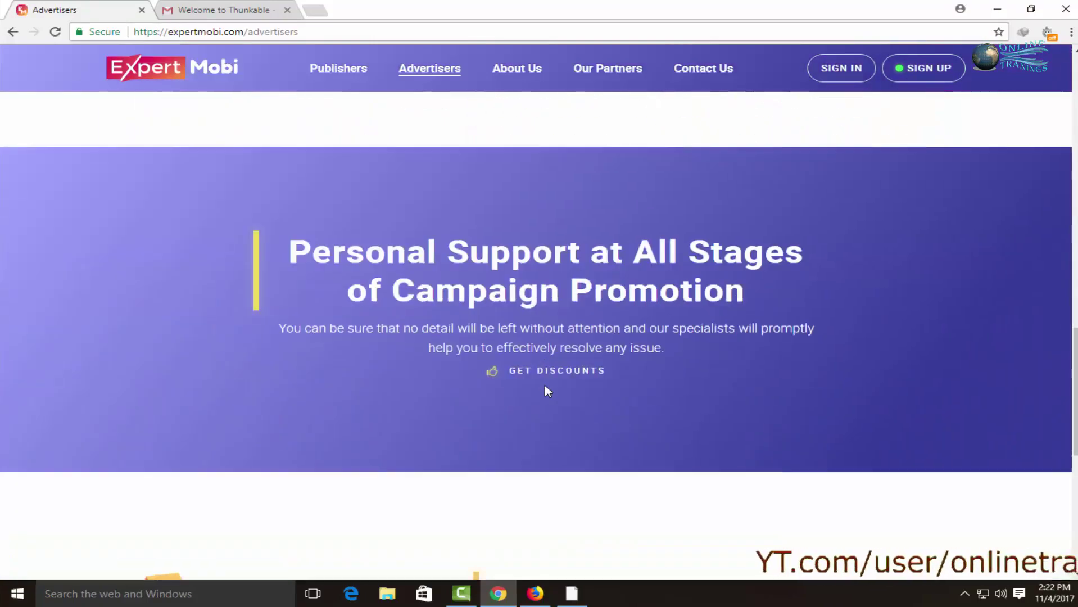
pyautogui.scroll(-4, 544, 386)
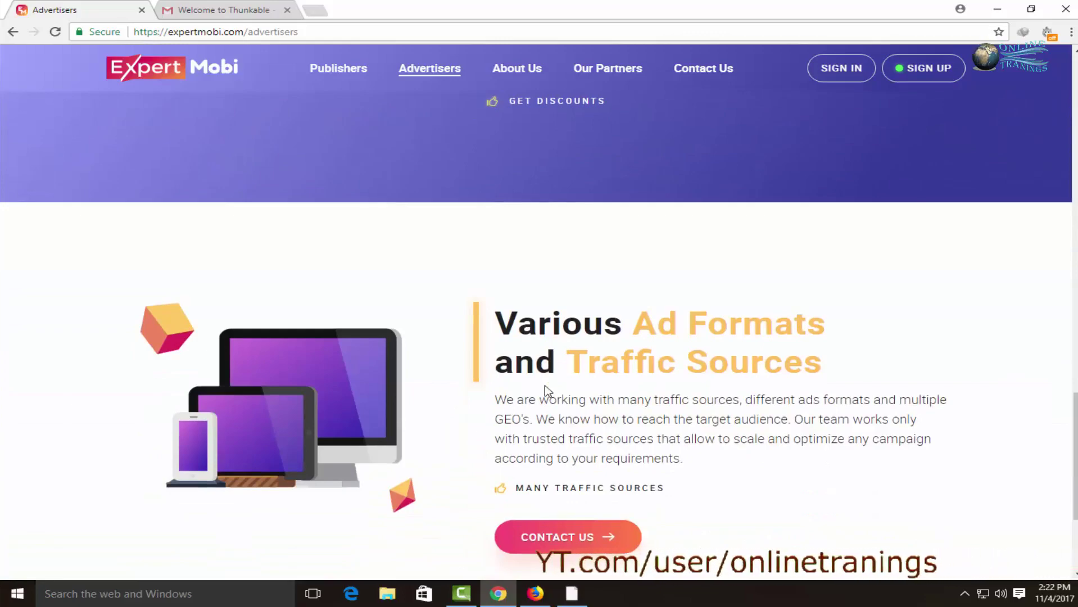
pyautogui.scroll(-4, 545, 386)
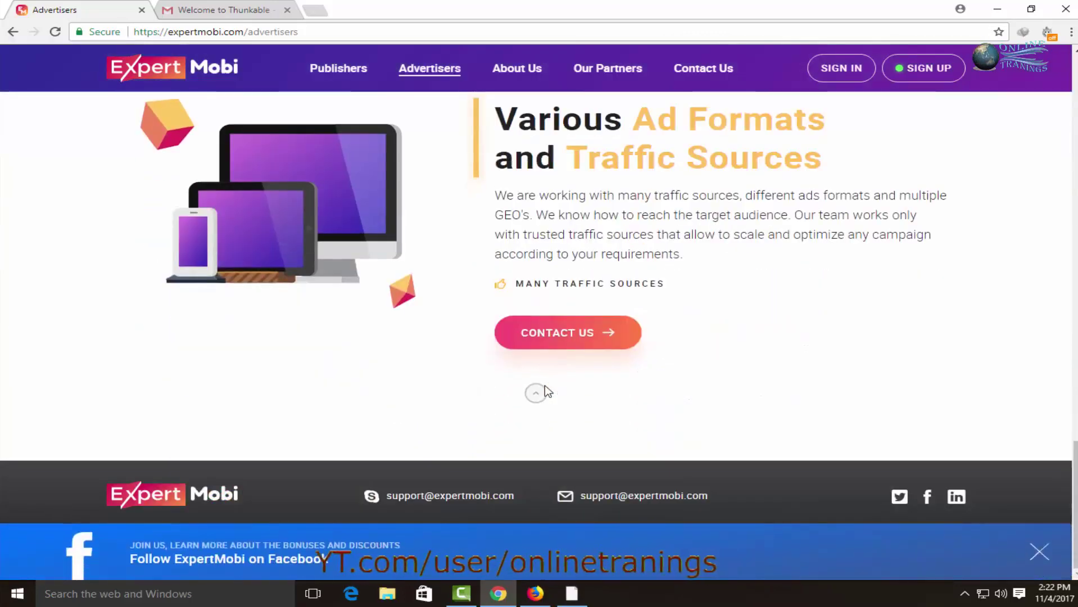
pyautogui.scroll(15, 545, 386)
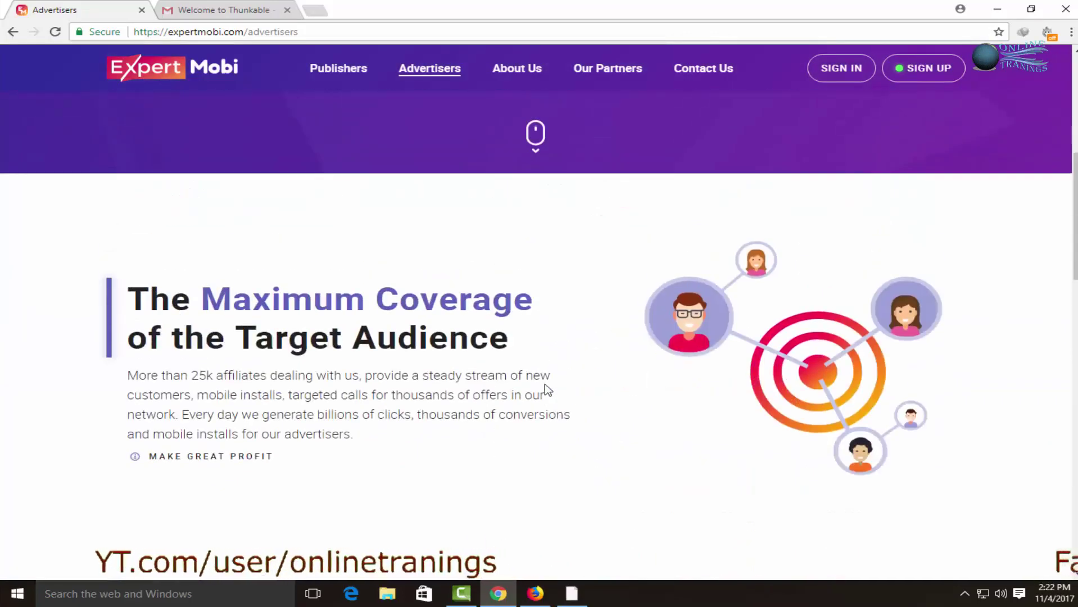
# Open and close the SIGN UP form, then switch to the Publishers page.
pyautogui.click(898, 68)
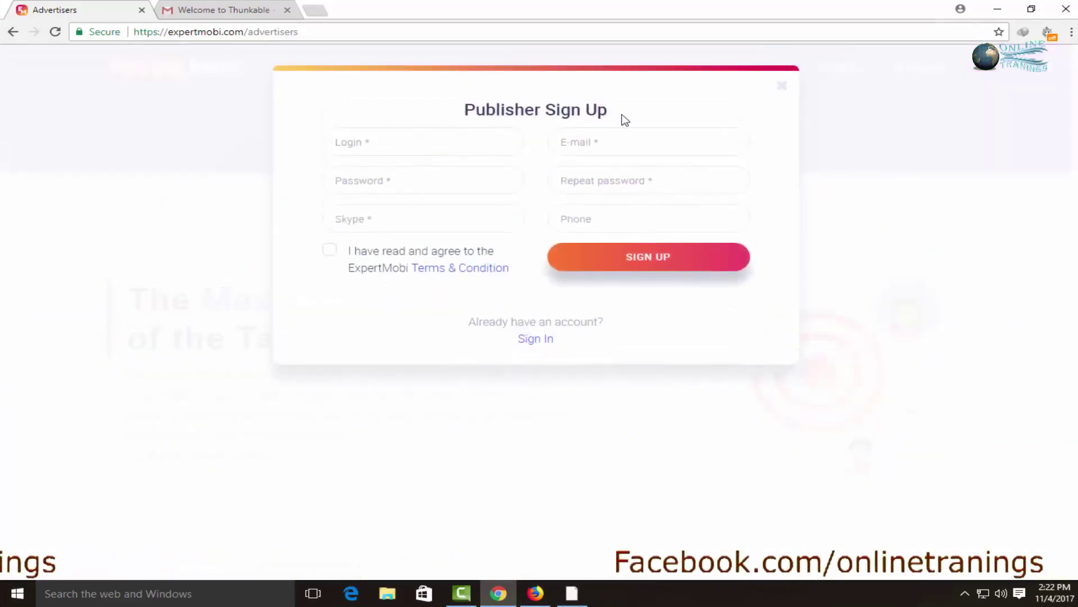
pyautogui.click(786, 91)
pyautogui.scroll(4, 360, 253)
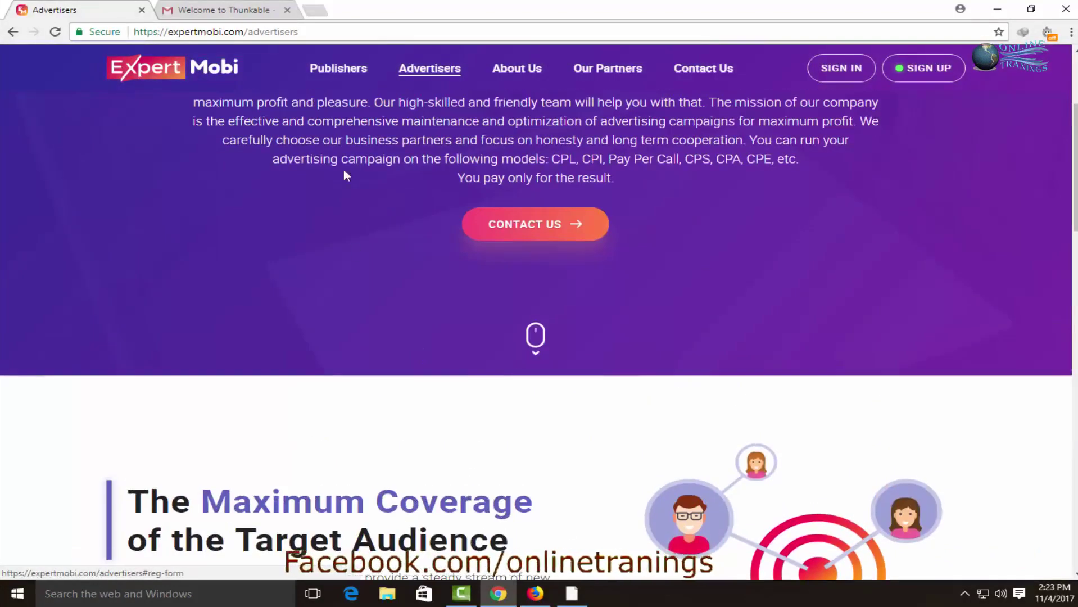
pyautogui.click(334, 70)
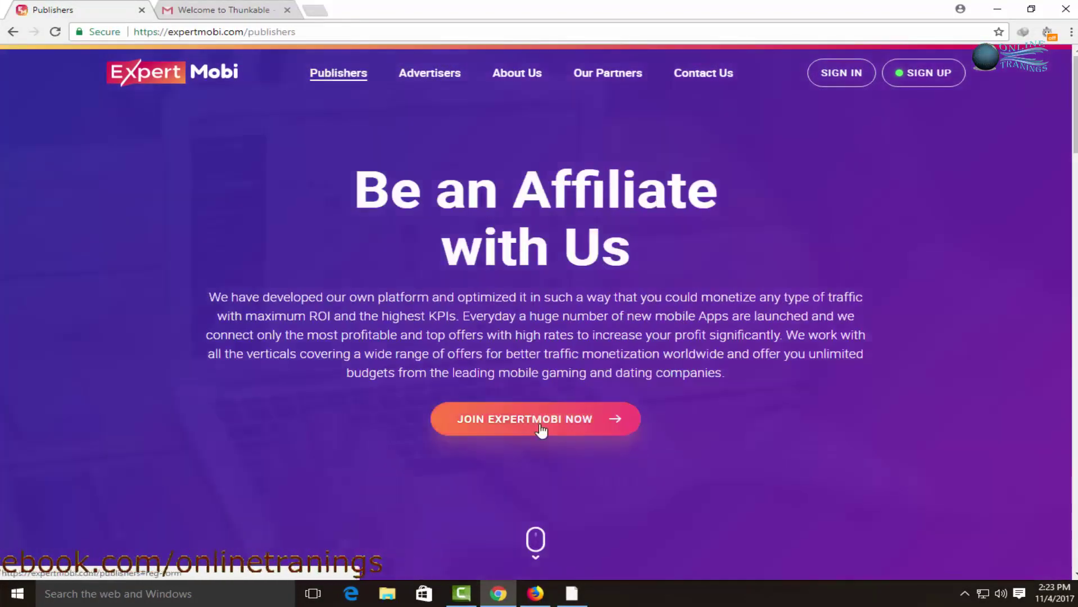
# Open the publisher sign-up form and enter a login name and the e-mail address.
pyautogui.click(541, 430)
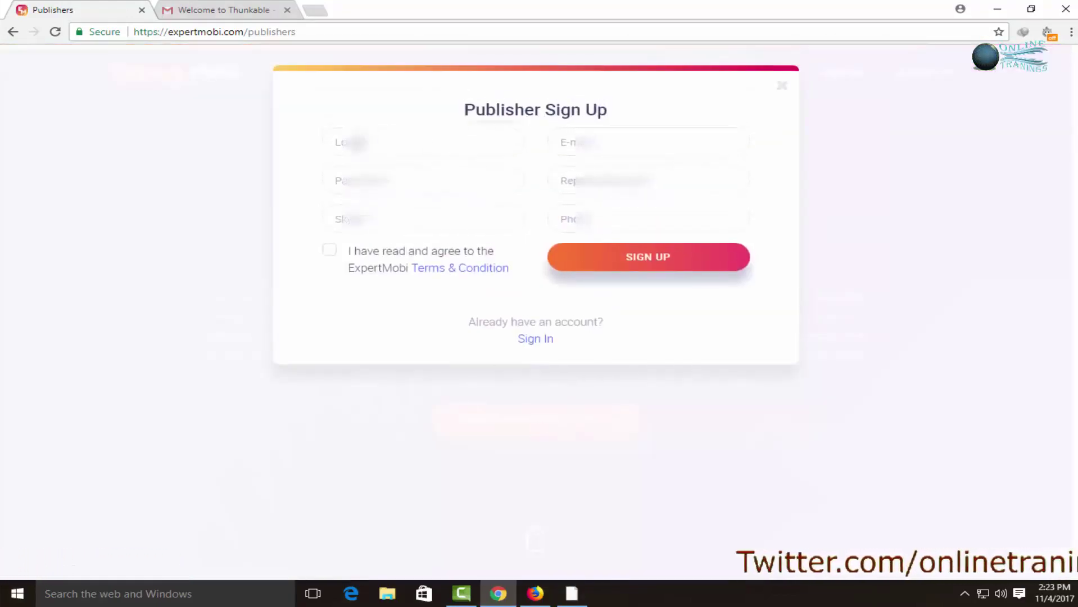
pyautogui.click(358, 143)
pyautogui.write('n')
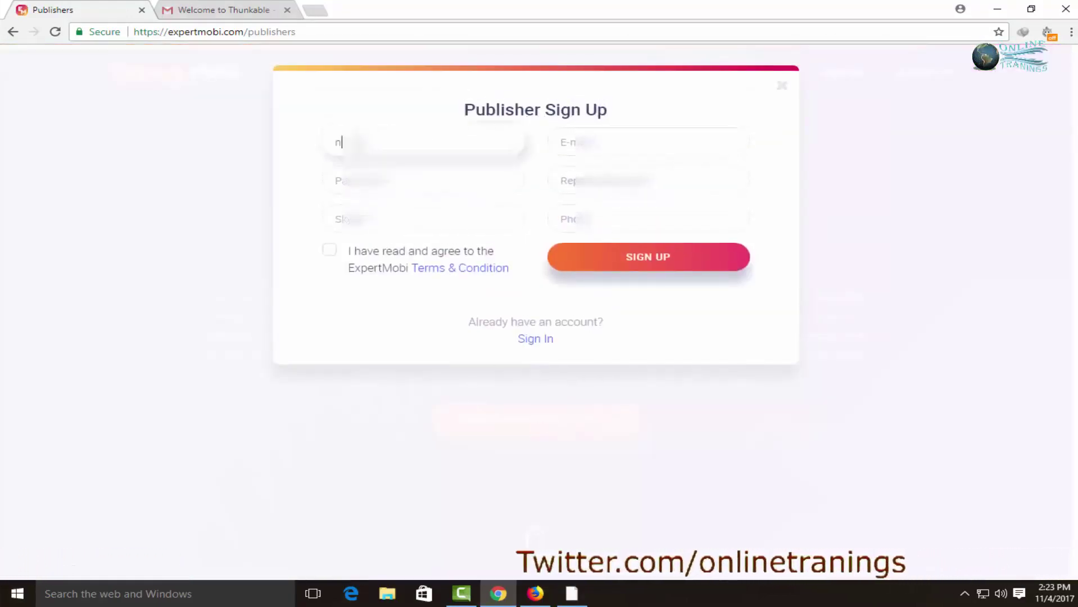
pyautogui.write('a')
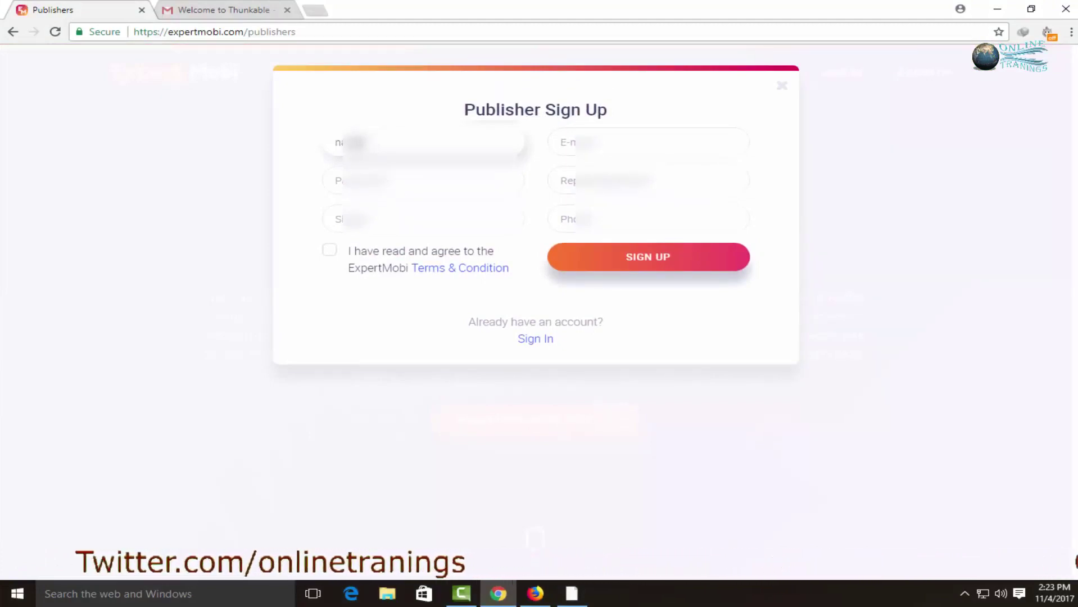
pyautogui.write('me12345')
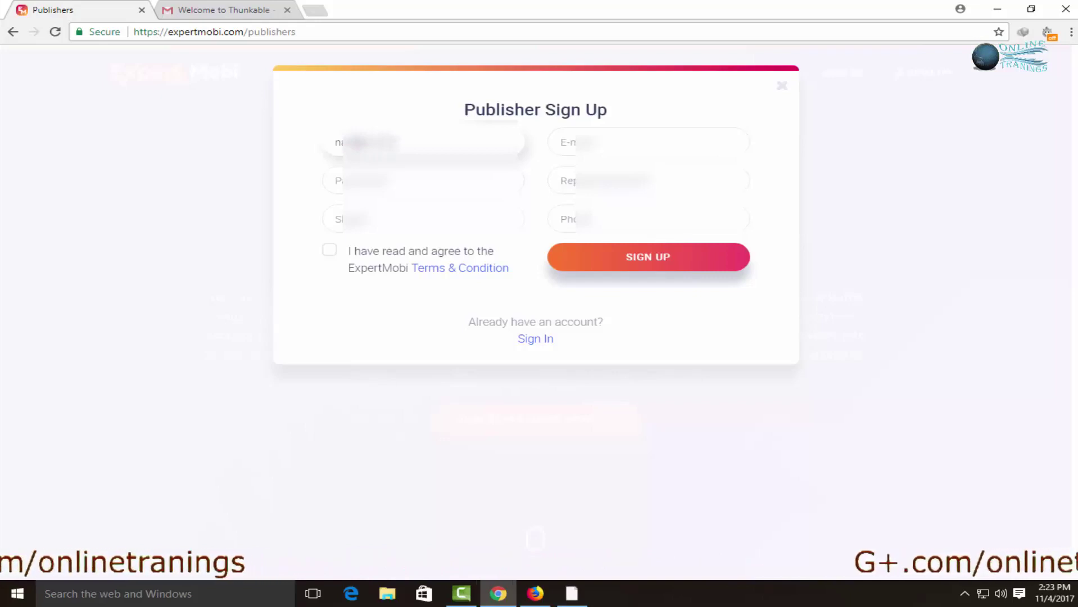
pyautogui.press('Tab')
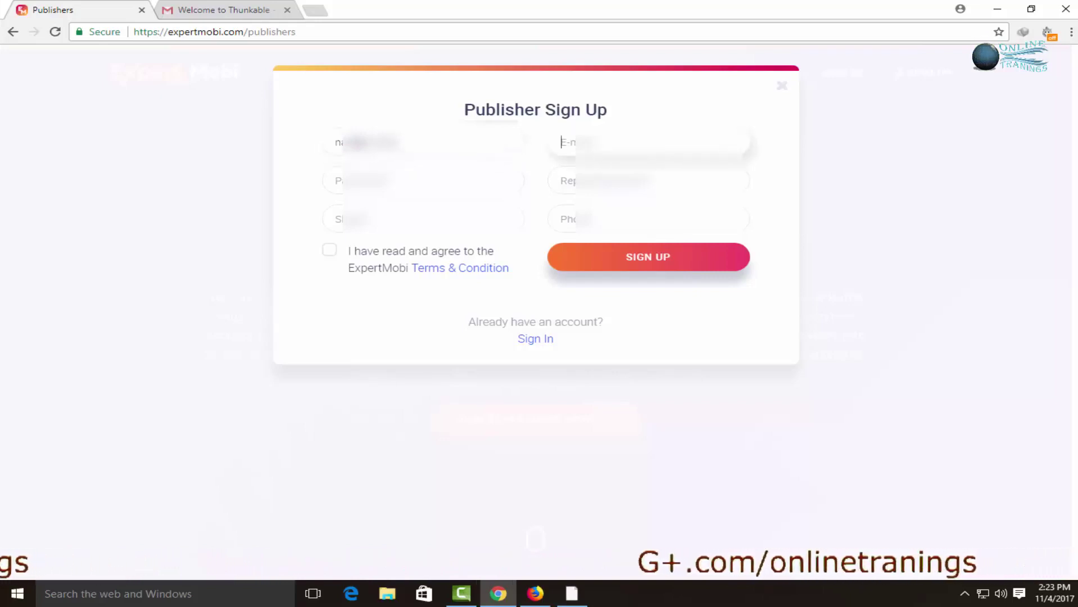
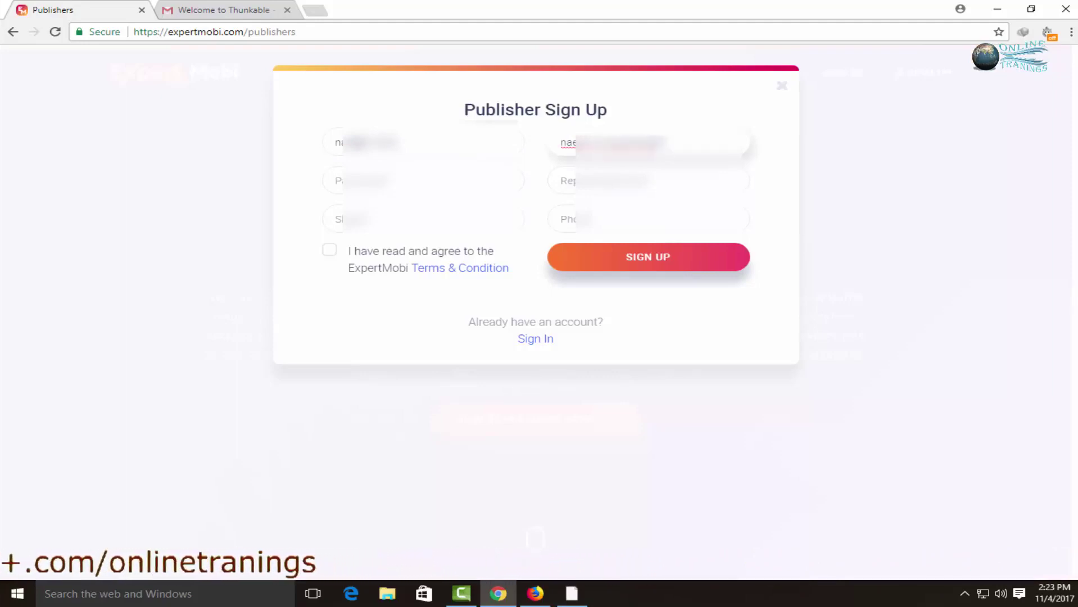
pyautogui.write('gmail.com')
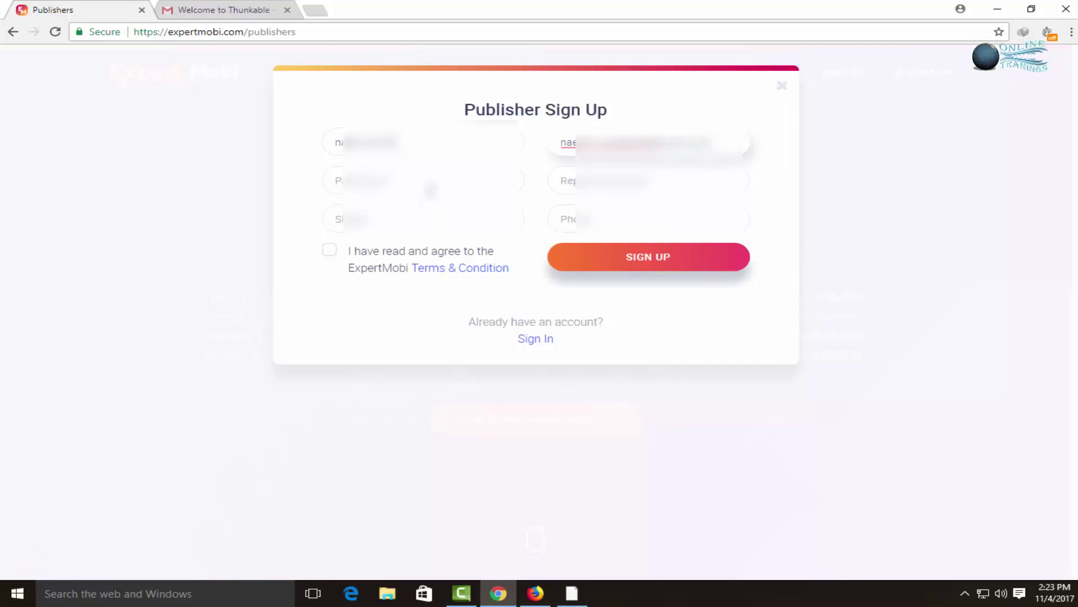
# Enter the account password in both Password and Repeat password fields.
pyautogui.click(430, 190)
pyautogui.write('••')
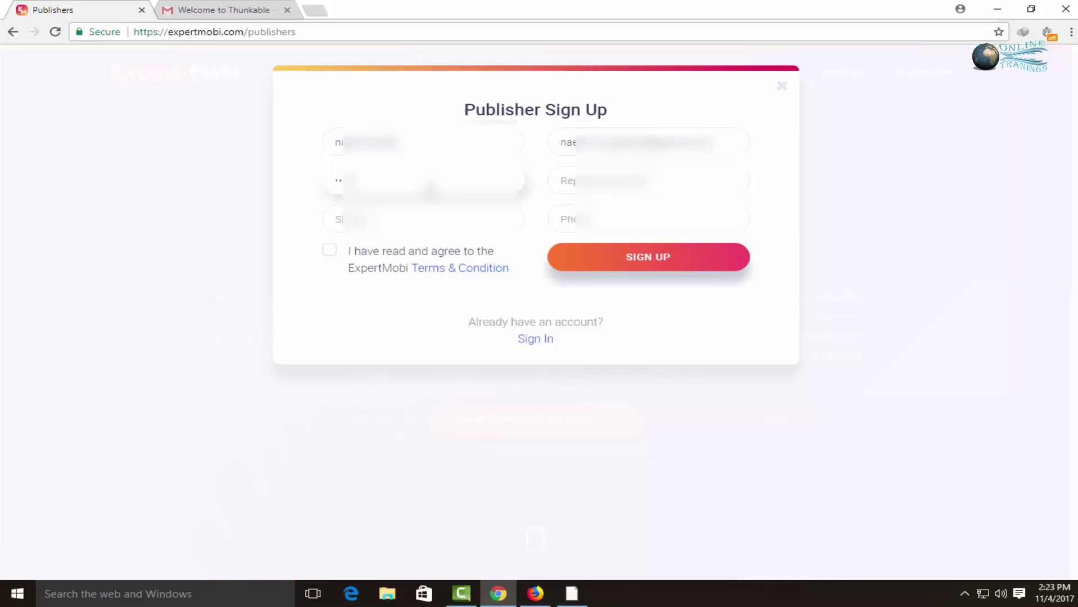
pyautogui.press('BackSpace')
pyautogui.press('BackSpace')
pyautogui.write('••')
pyautogui.press('Tab')
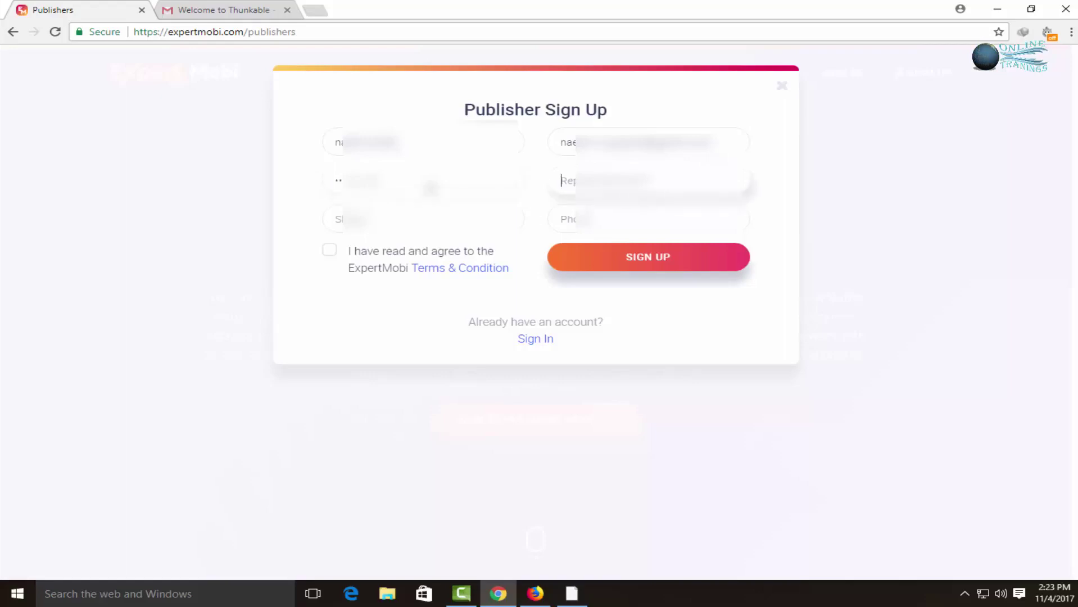
pyautogui.write('••')
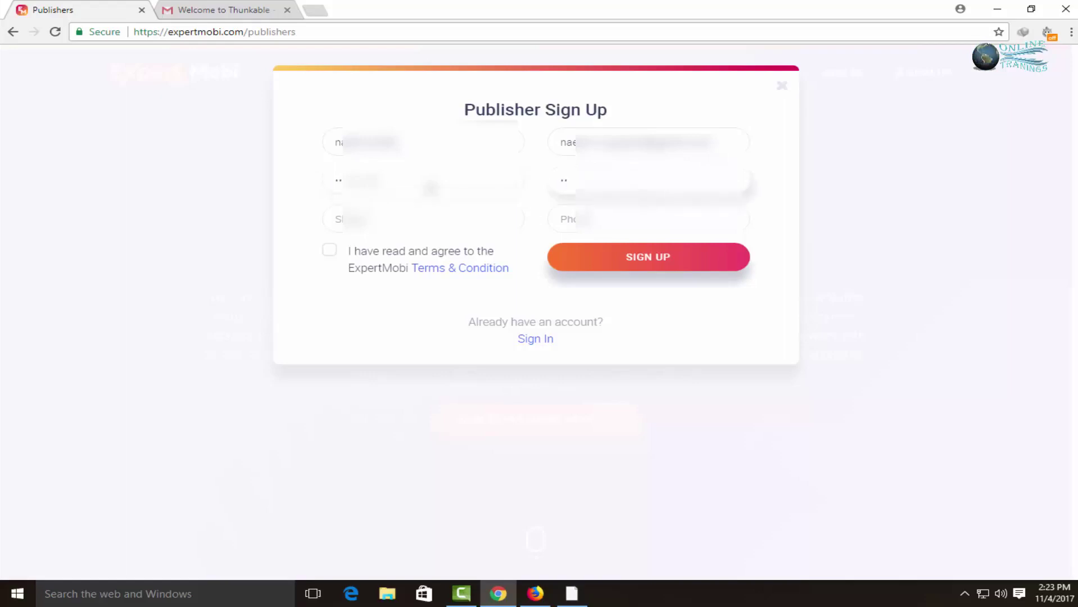
pyautogui.write('••')
# Enter the Skype name and a '+' phone prefix, accept the Terms & Condition, and submit.
pyautogui.click(412, 222)
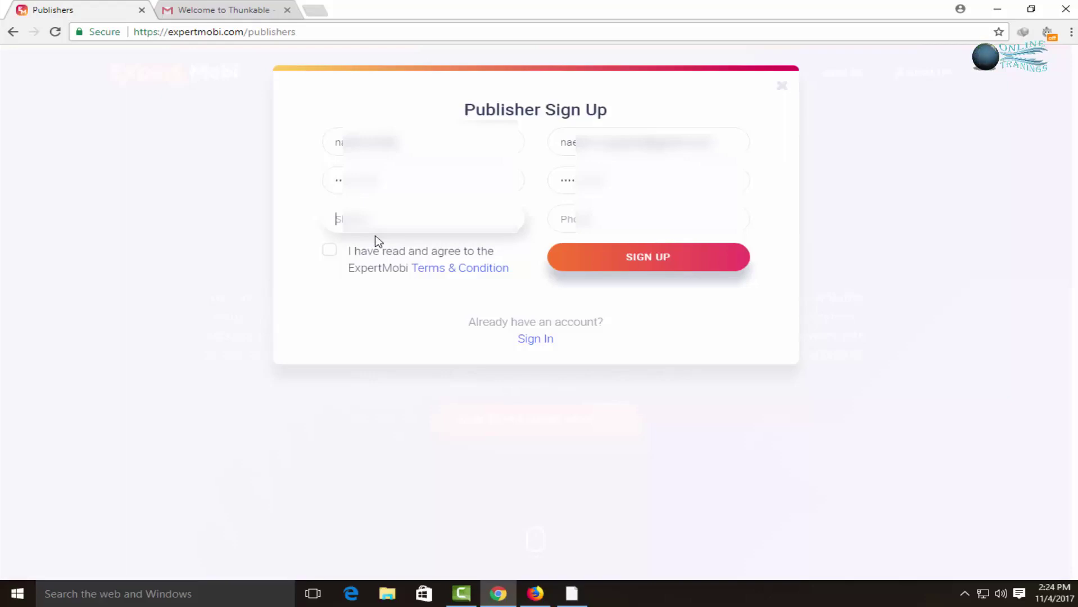
pyautogui.write('nam')
pyautogui.write('eema')
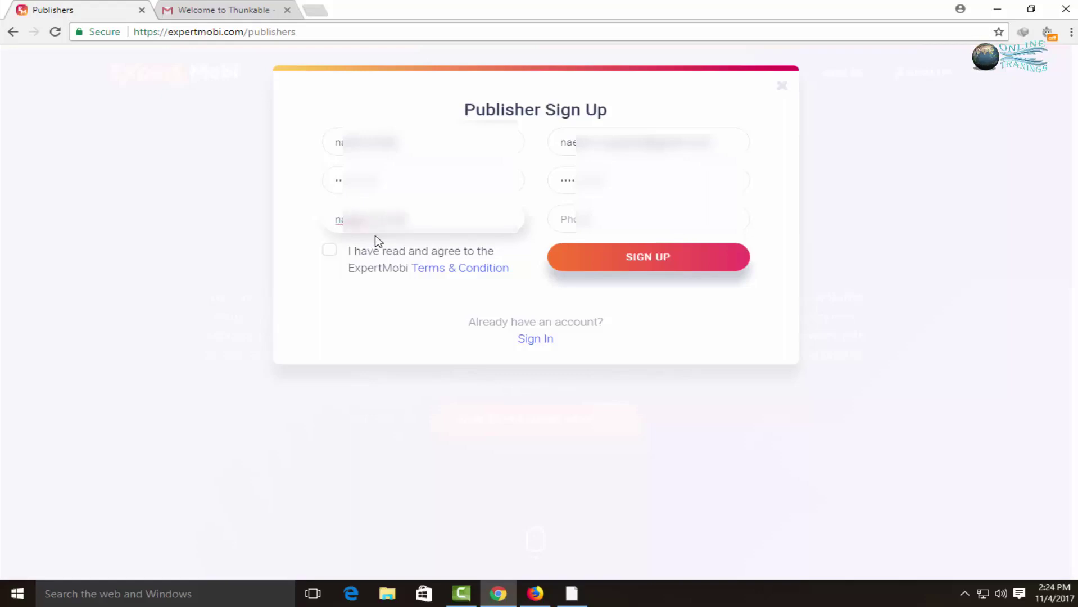
pyautogui.click(669, 221)
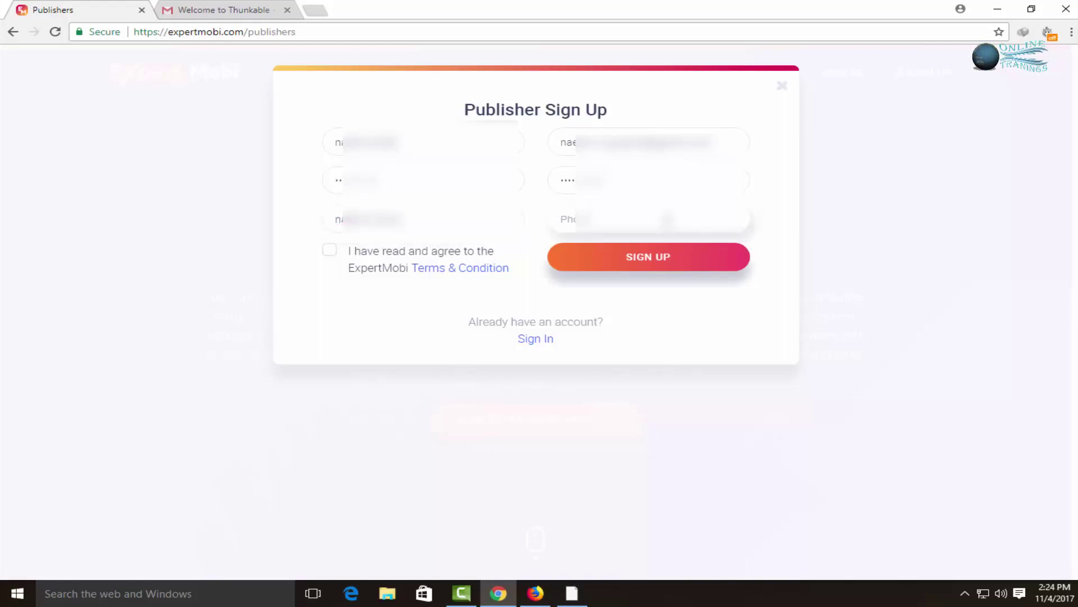
pyautogui.write('+92')
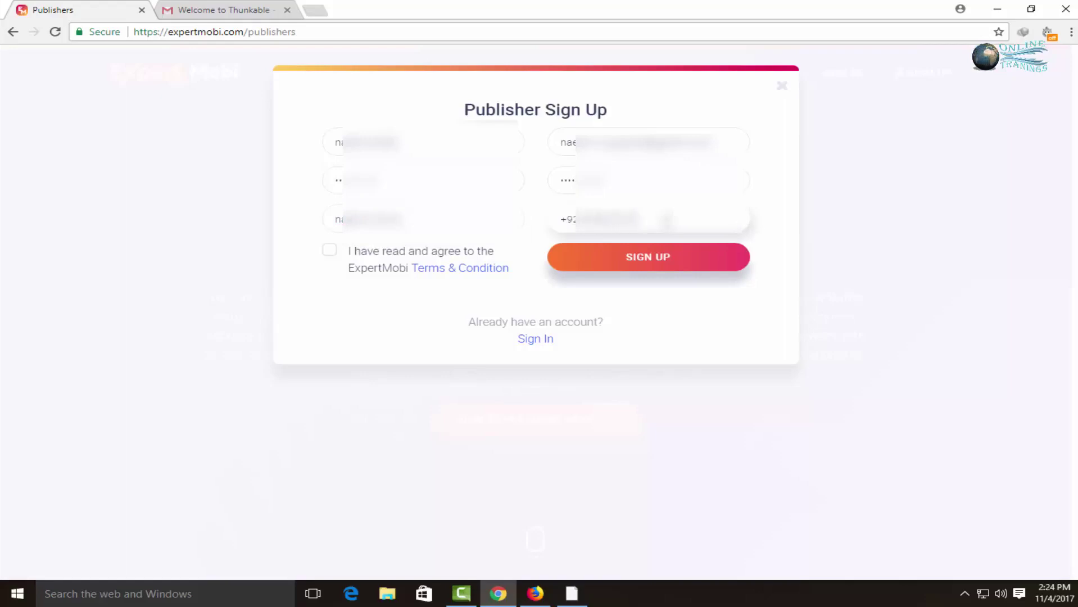
pyautogui.click(689, 319)
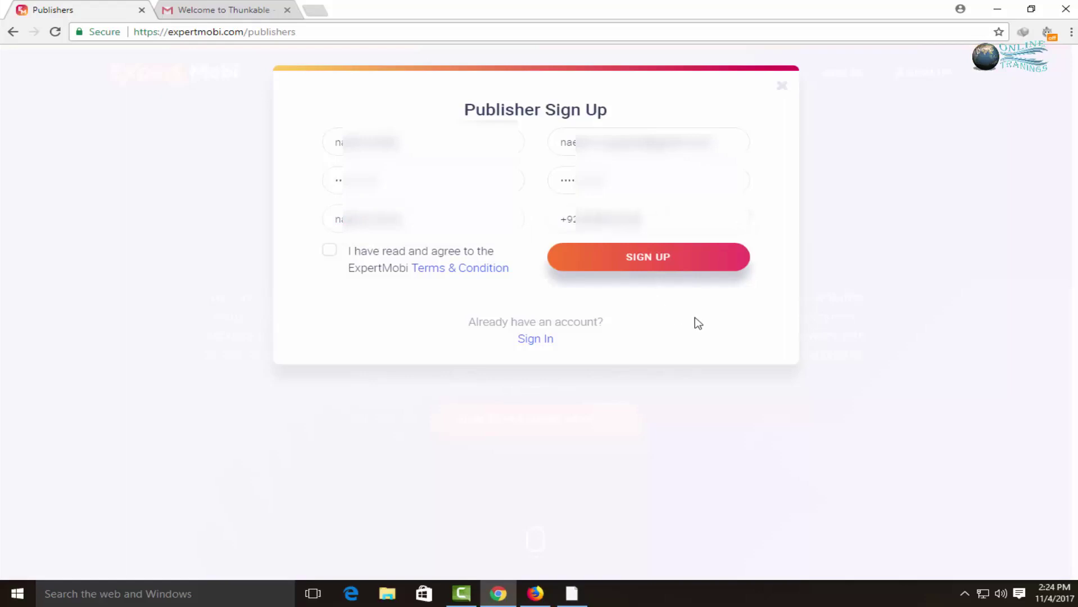
pyautogui.click(329, 251)
pyautogui.click(662, 260)
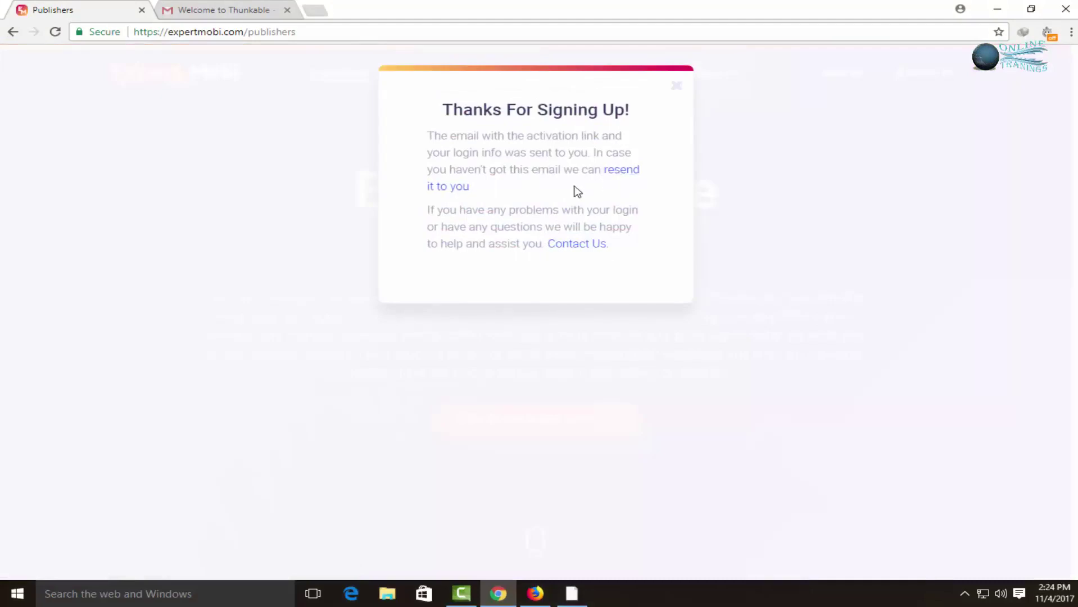
# Open the Expertmobi registration email from the Gmail inbox, reaching the welcome ticket.
pyautogui.click(212, 14)
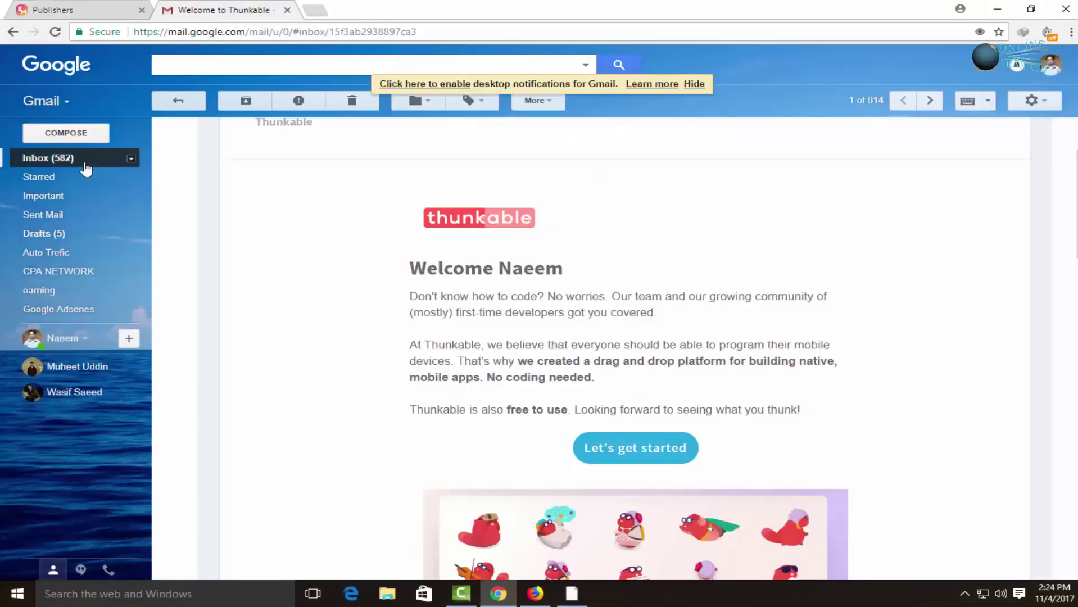
pyautogui.click(86, 169)
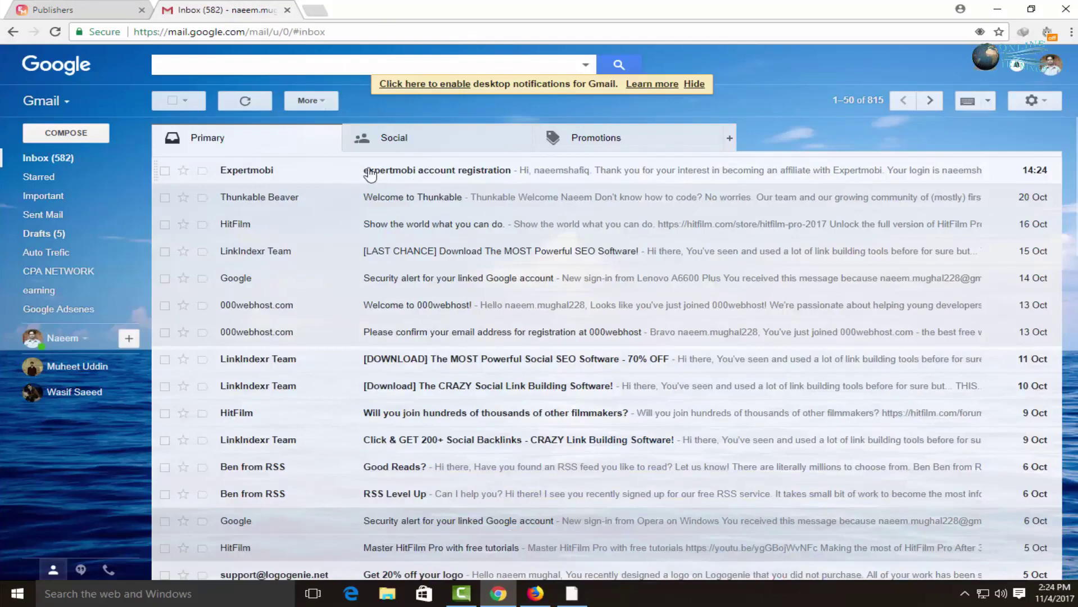
pyautogui.click(452, 179)
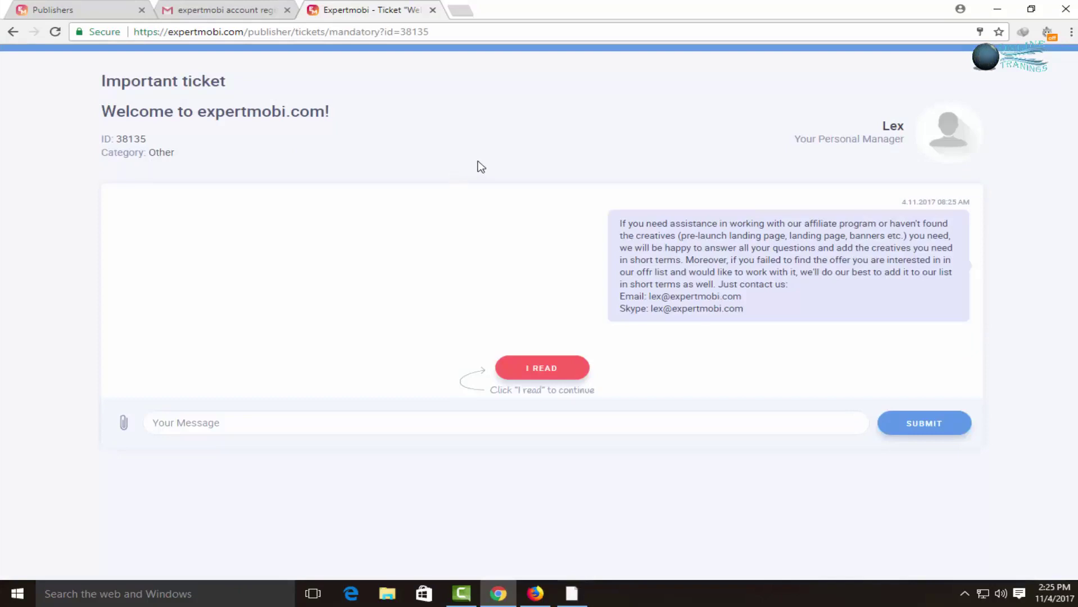
# Mark the welcome ticket as read with I READ and open the Profile page.
pyautogui.click(470, 366)
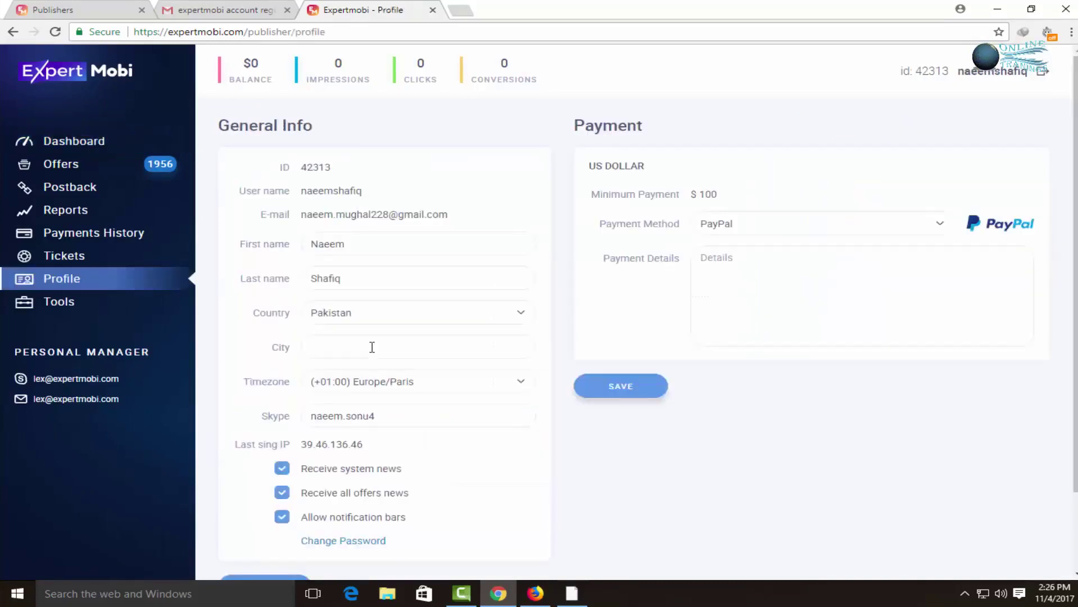
pyautogui.click(373, 312)
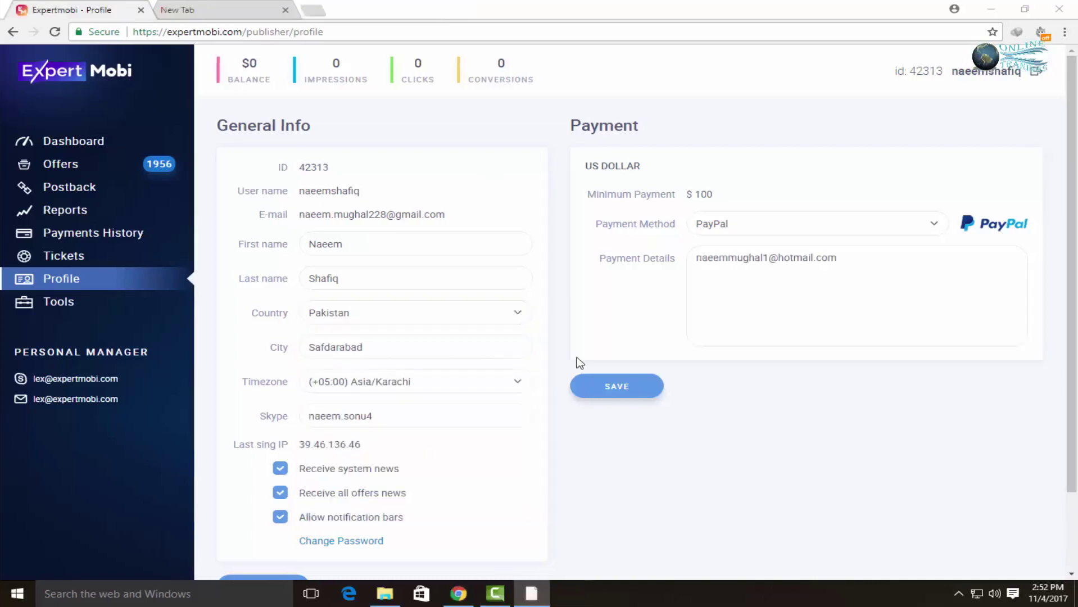
# Keep PayPal as payment method and replace the payment details with the account holder's name.
pyautogui.click(734, 224)
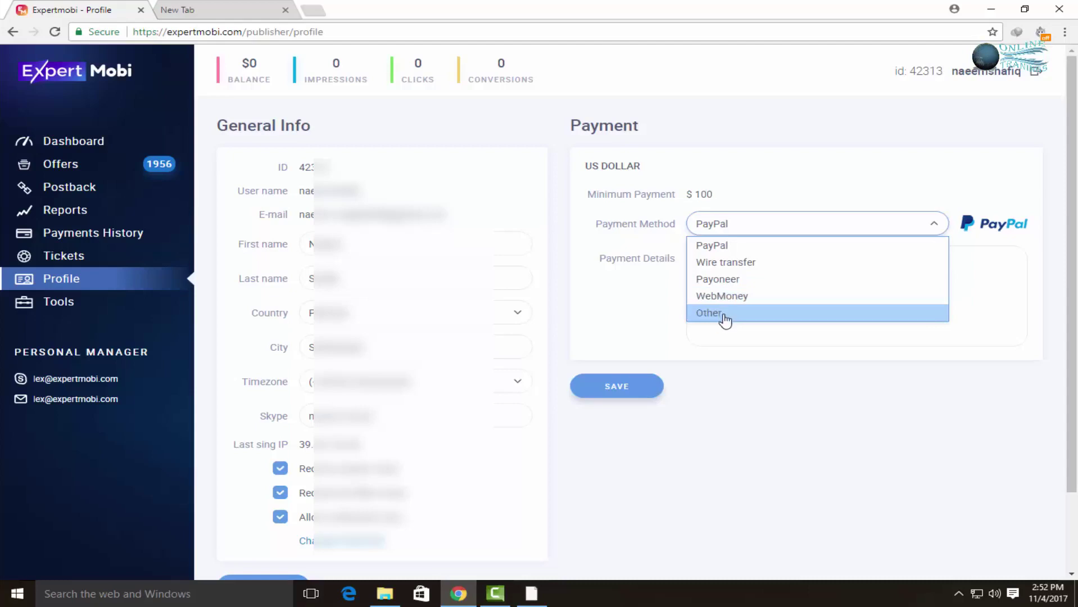
pyautogui.click(721, 328)
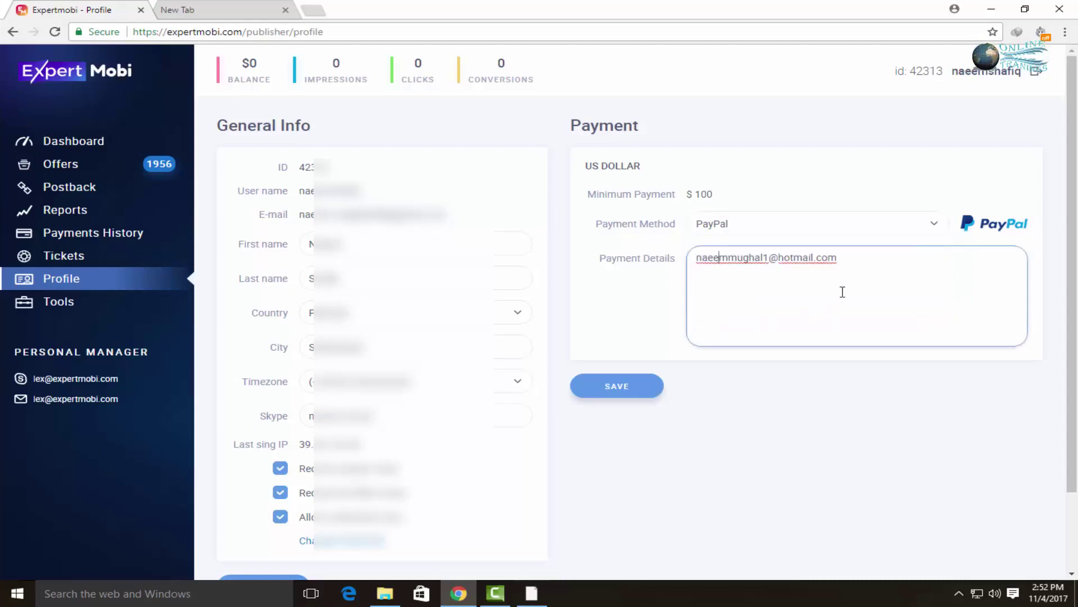
pyautogui.click(694, 259)
pyautogui.moveTo(897, 267); pyautogui.dragTo(631, 255)
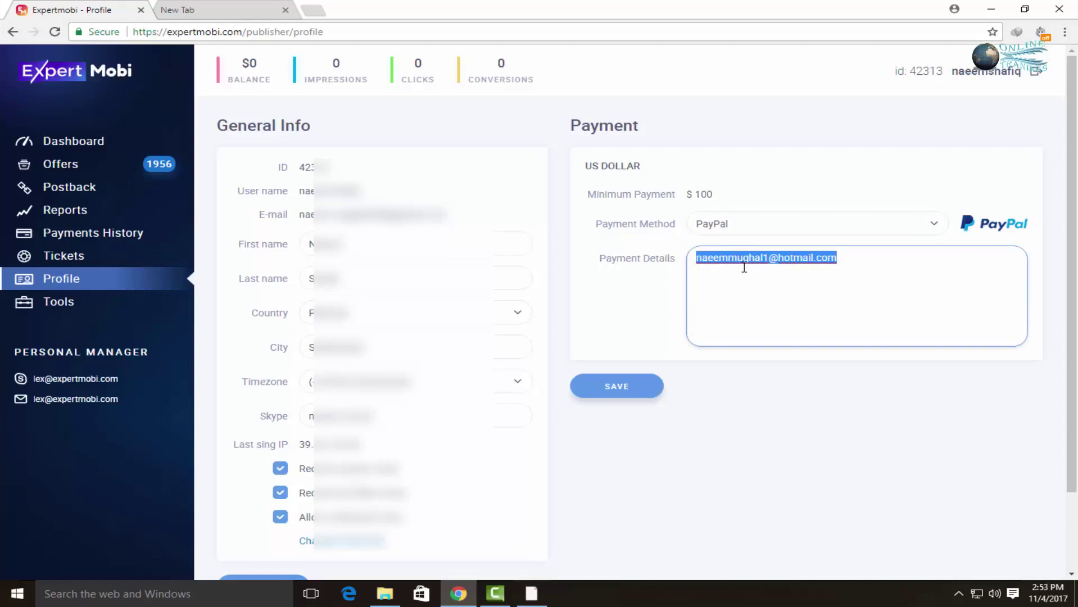
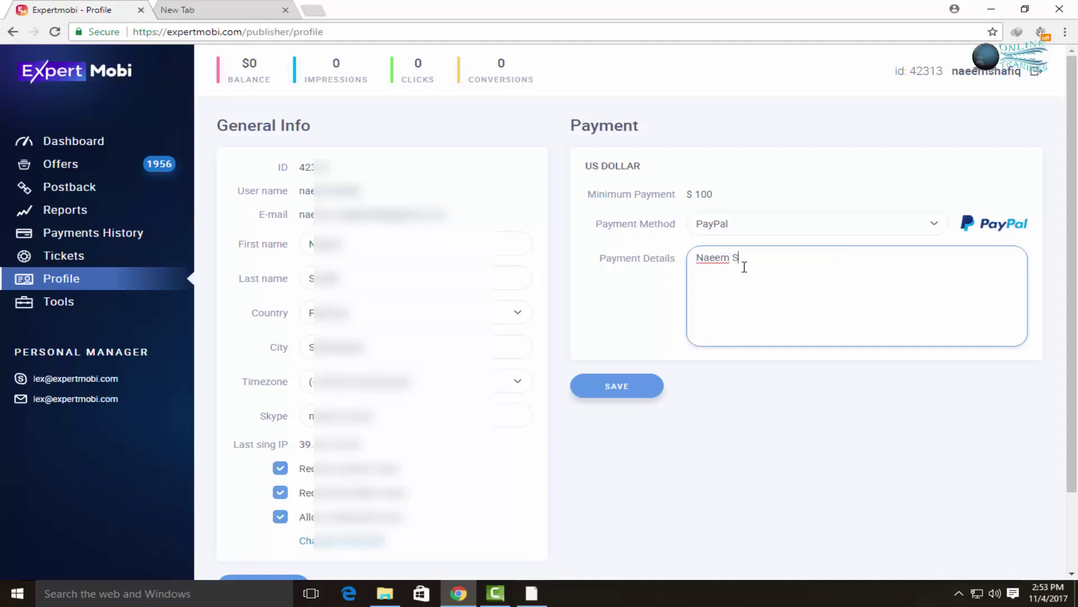
# Save the payment settings and general profile info, then open the Offers list.
pyautogui.click(641, 387)
pyautogui.click(636, 386)
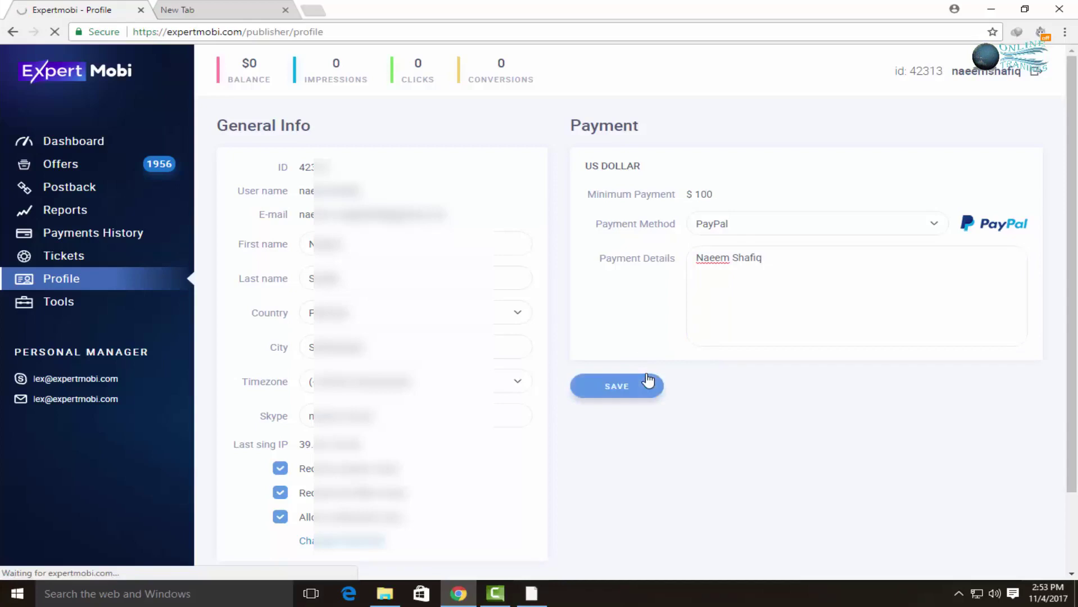
pyautogui.click(635, 388)
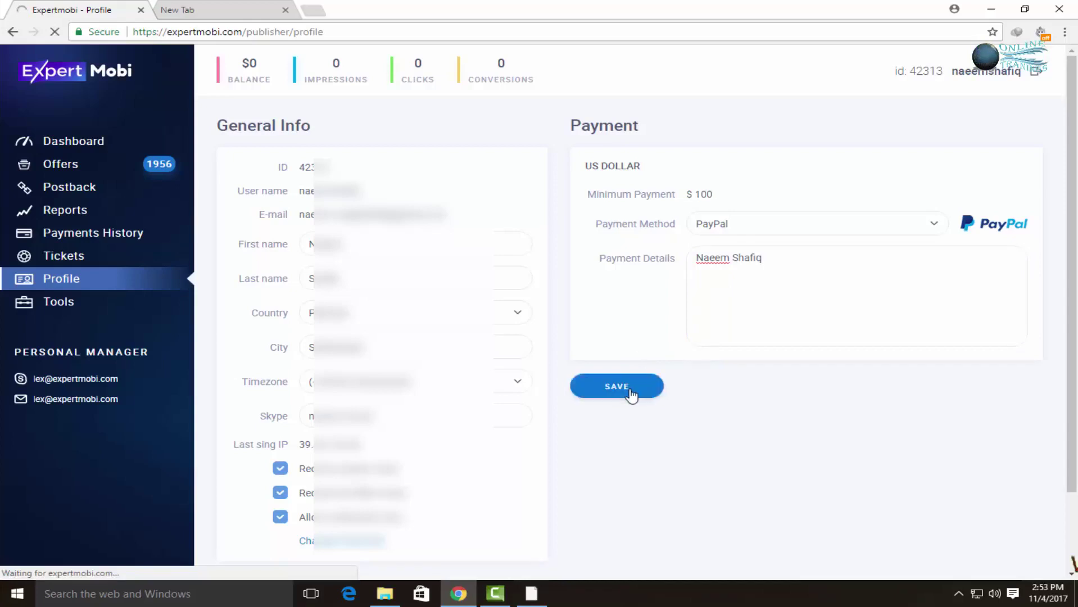
pyautogui.scroll(-2, 842, 366)
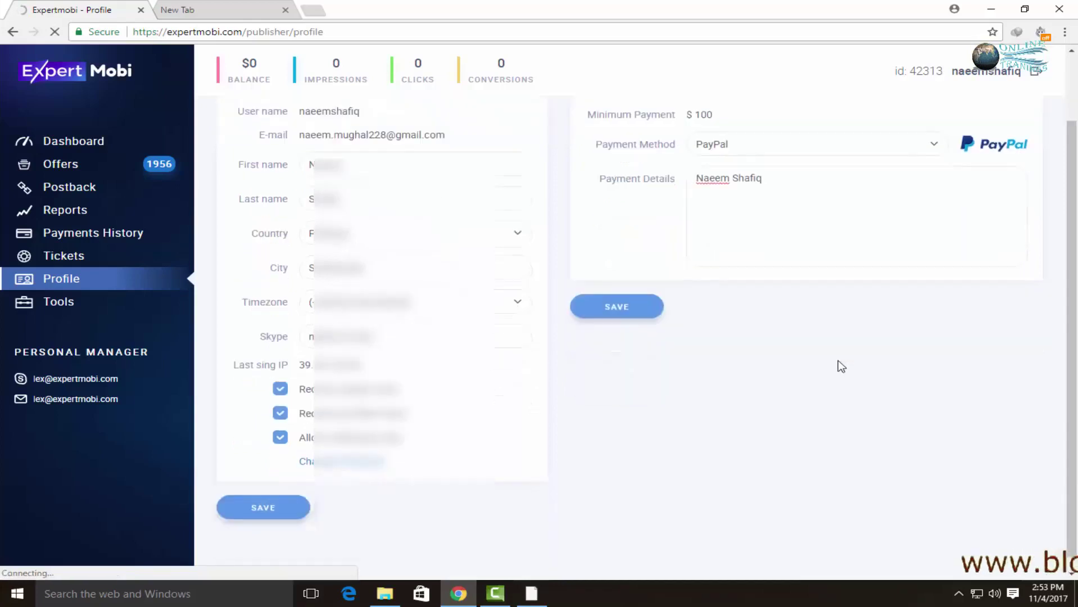
pyautogui.click(284, 502)
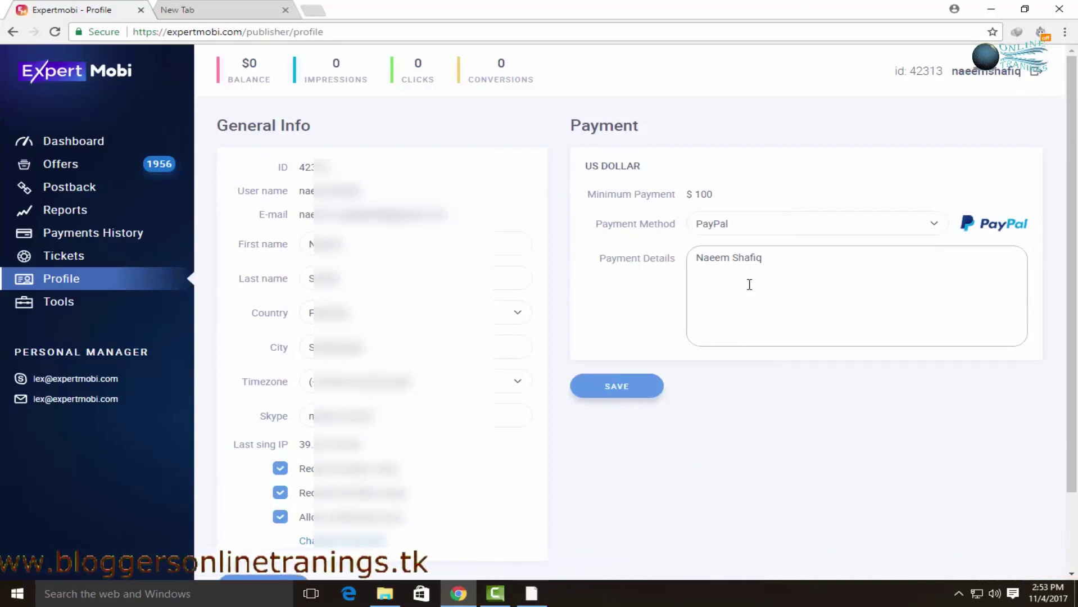
pyautogui.click(63, 167)
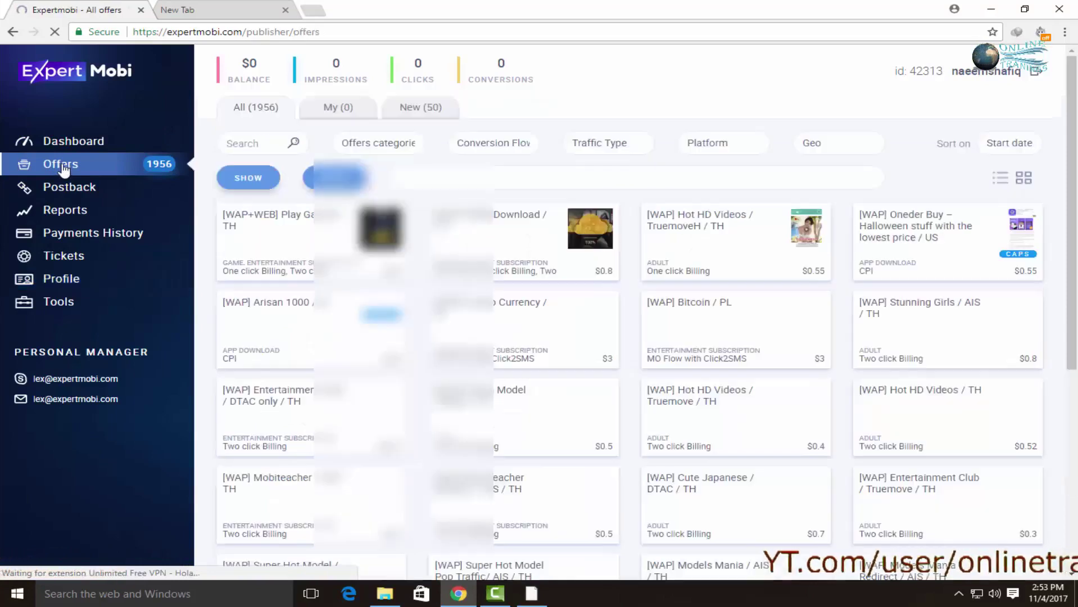
# Filter offers to the Entertainment Subscription category (933 offers) and check the conversion flow choices.
pyautogui.click(410, 143)
pyautogui.scroll(-3, 398, 225)
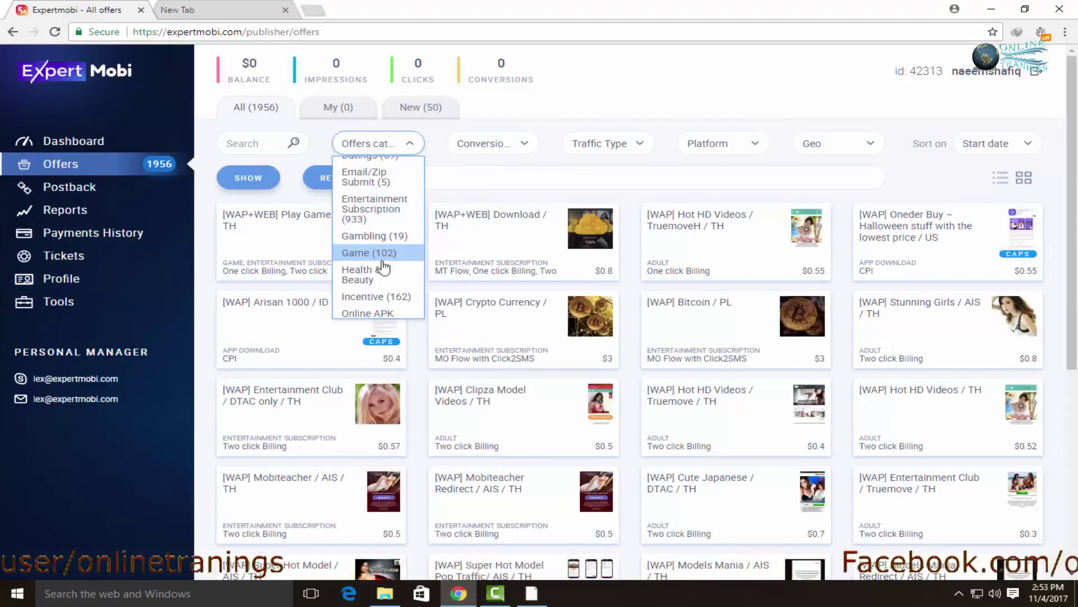
pyautogui.scroll(-2, 392, 286)
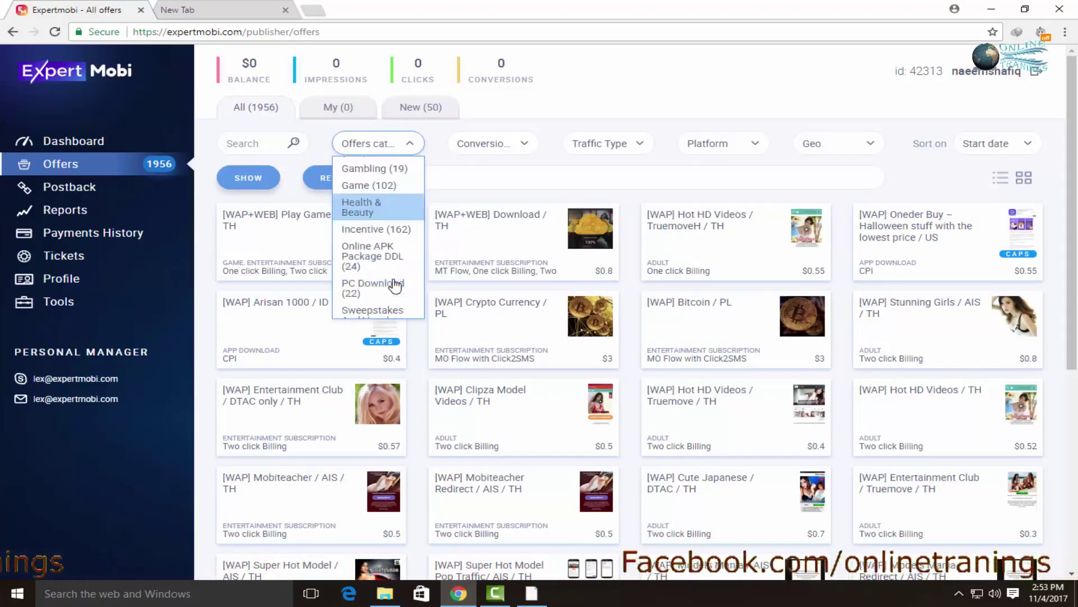
pyautogui.scroll(-1, 395, 287)
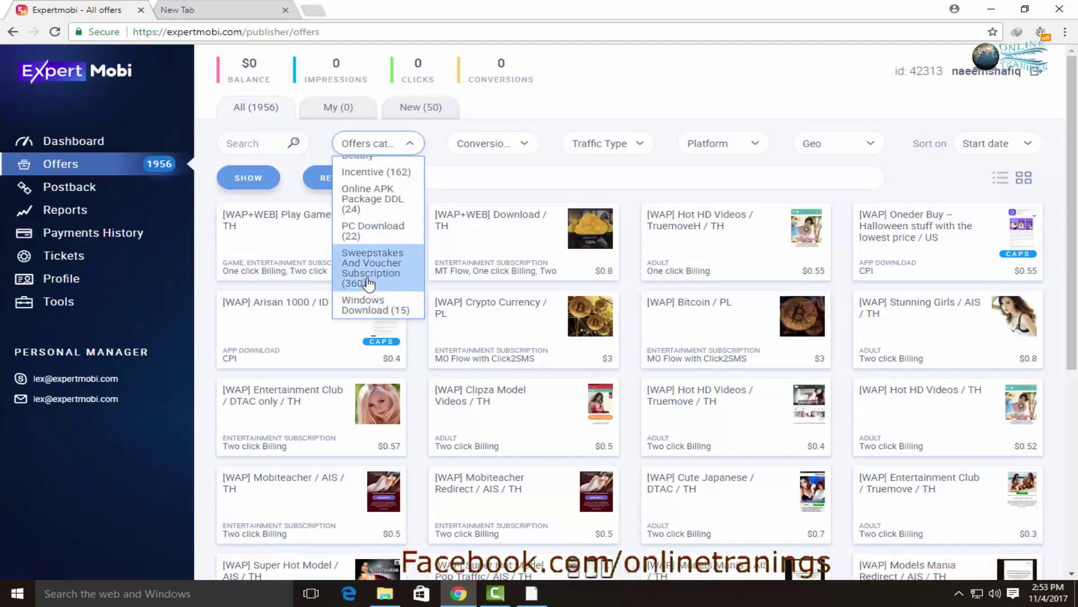
pyautogui.scroll(3, 387, 268)
pyautogui.click(366, 217)
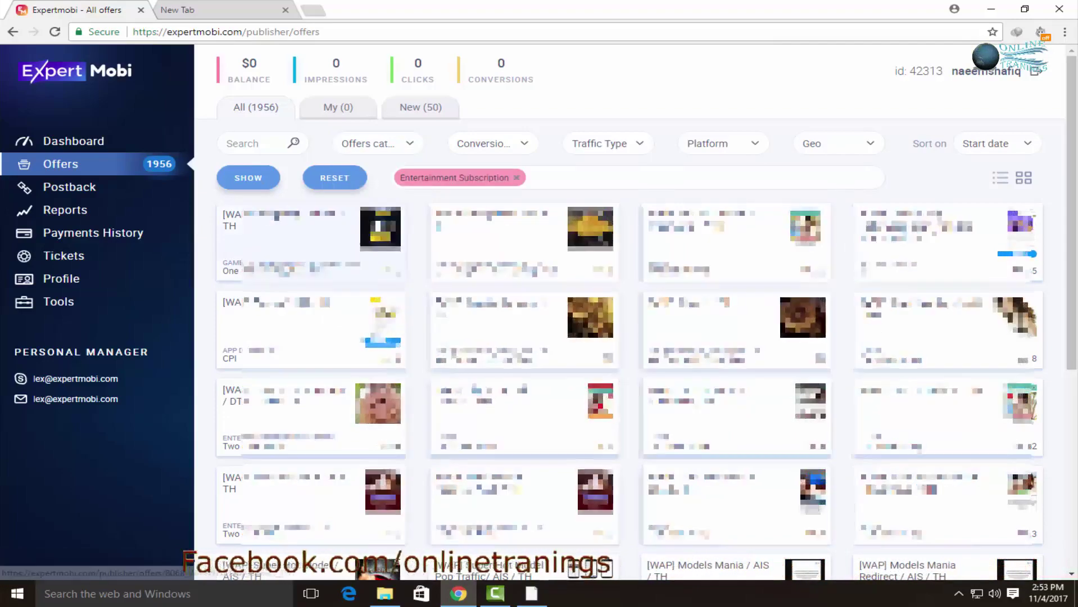
pyautogui.click(254, 177)
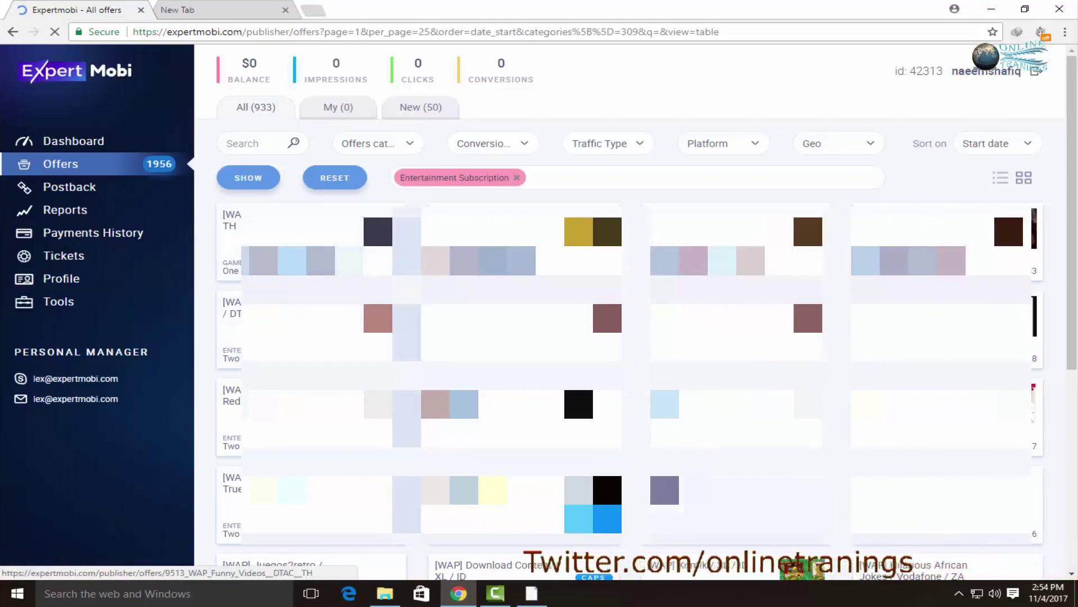
pyautogui.click(508, 144)
pyautogui.click(562, 114)
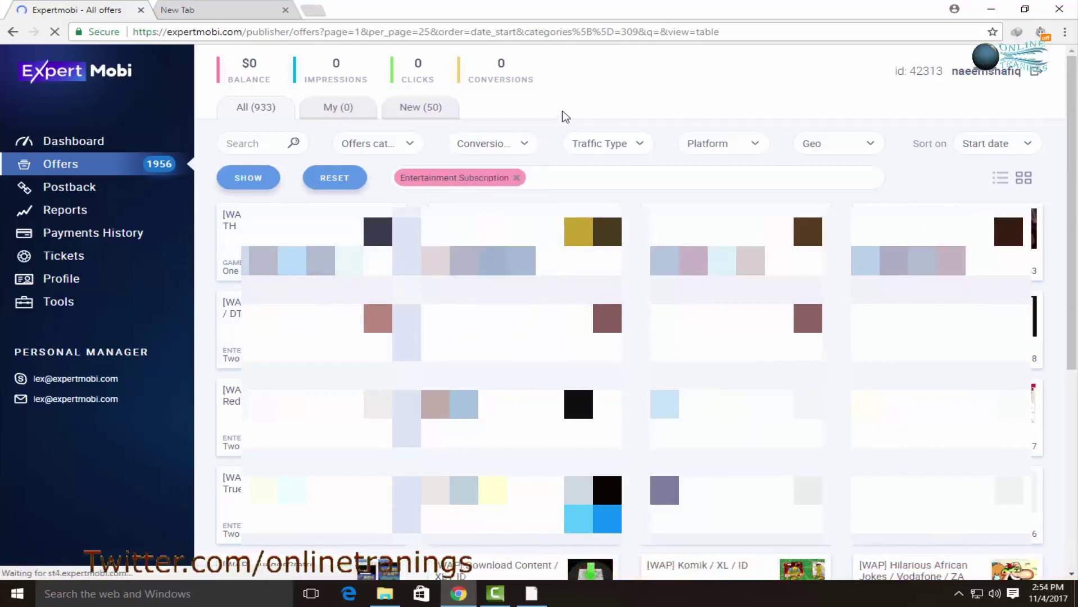
# Show the New (50) offers tab and browse the Traffic Type and Platform filter choices.
pyautogui.click(427, 115)
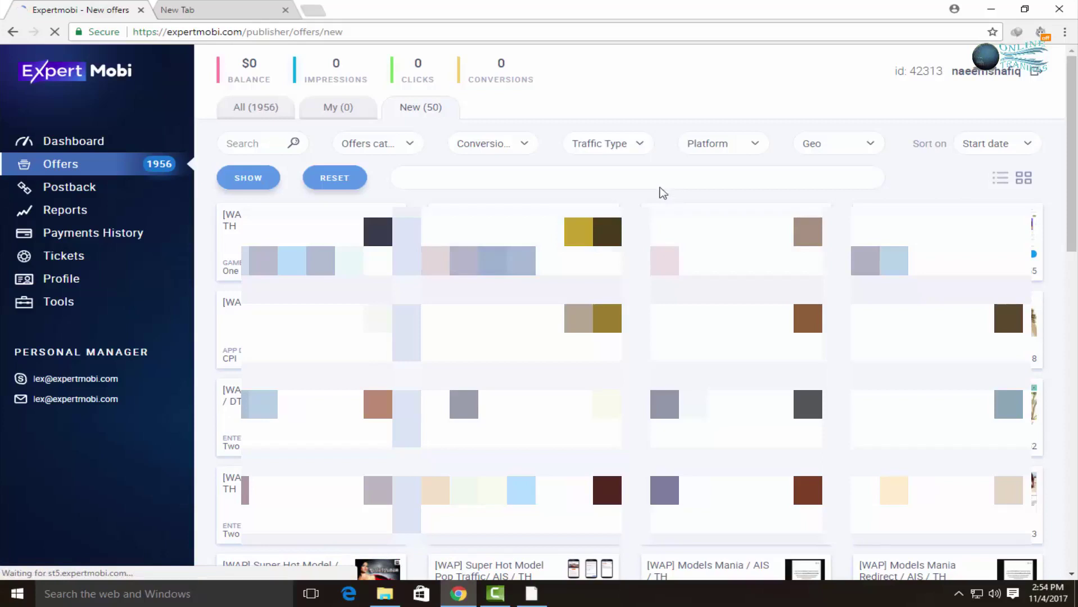
pyautogui.click(634, 146)
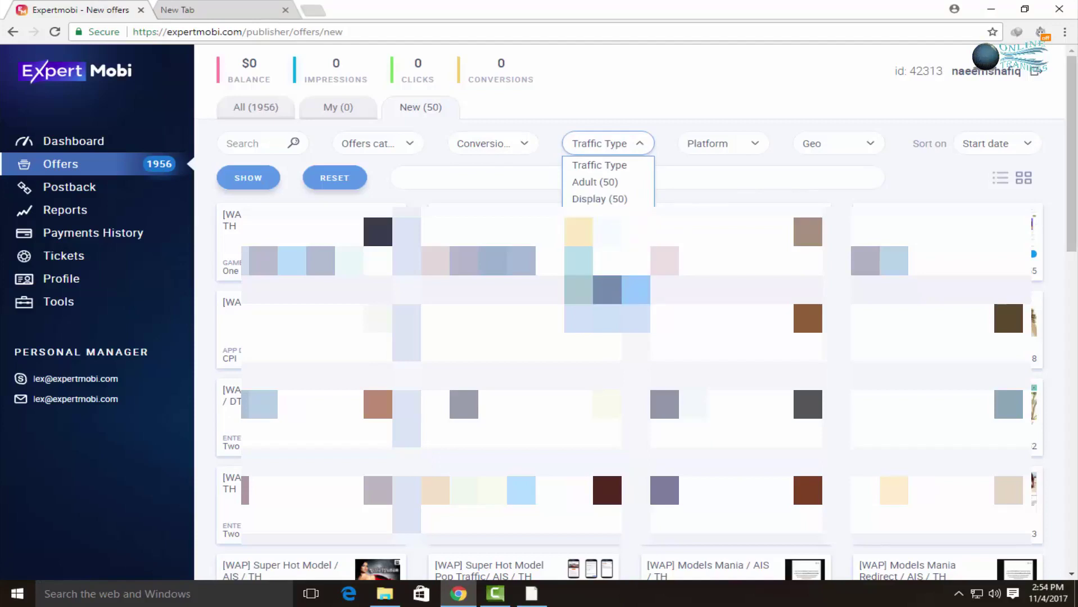
pyautogui.scroll(-3, 608, 181)
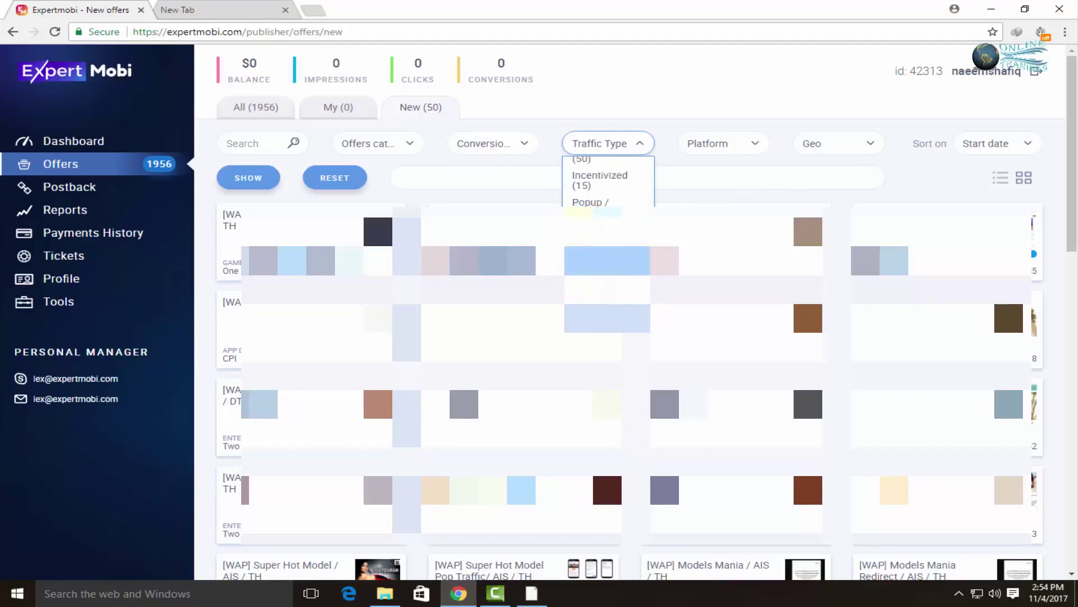
pyautogui.click(732, 144)
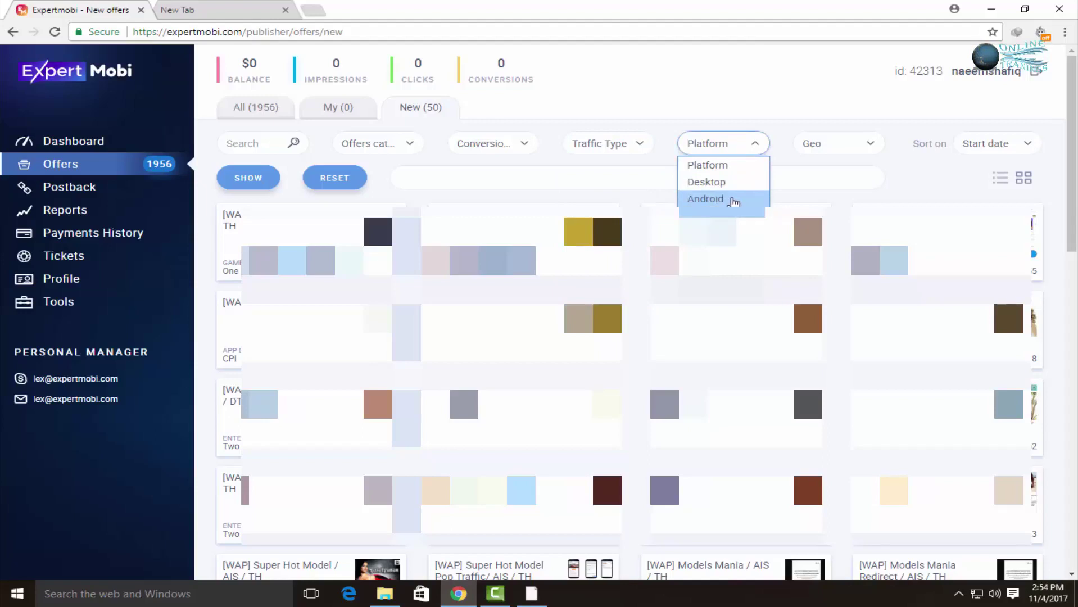
pyautogui.click(730, 199)
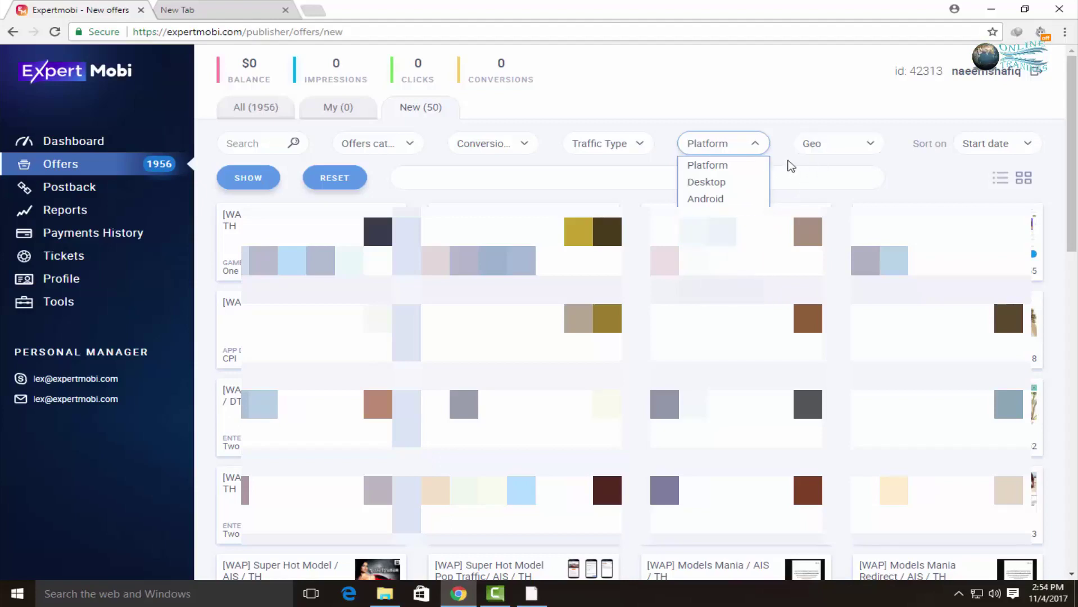
pyautogui.click(858, 149)
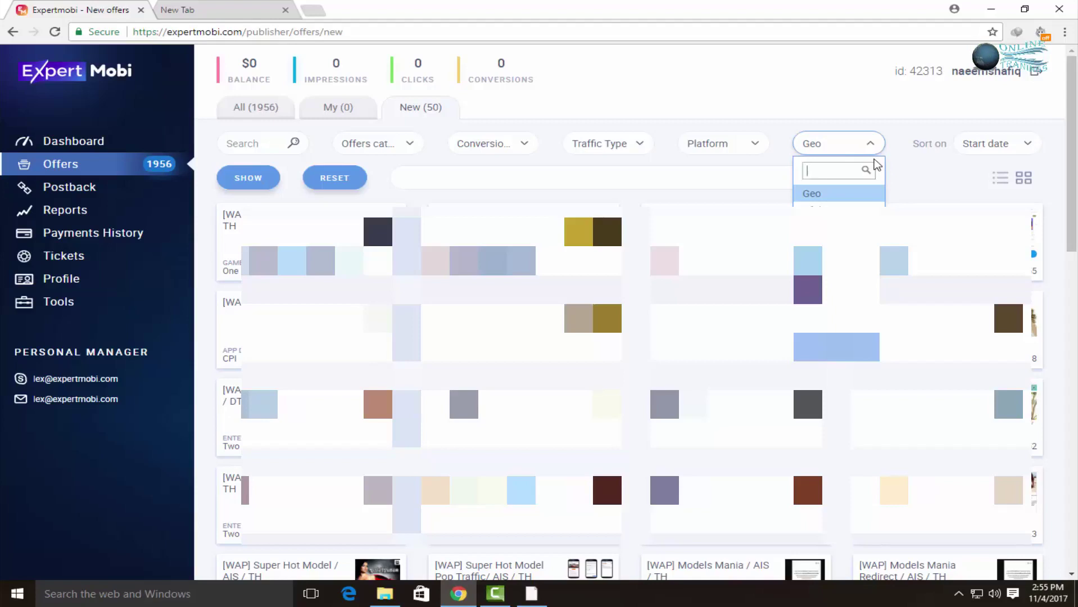
pyautogui.click(902, 181)
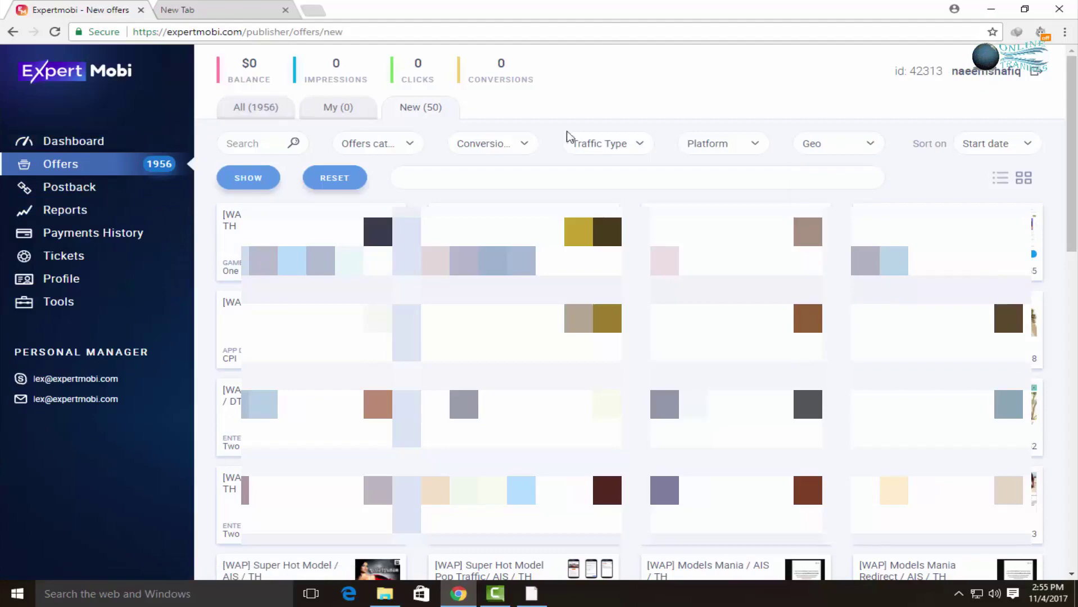
pyautogui.scroll(-5, 484, 143)
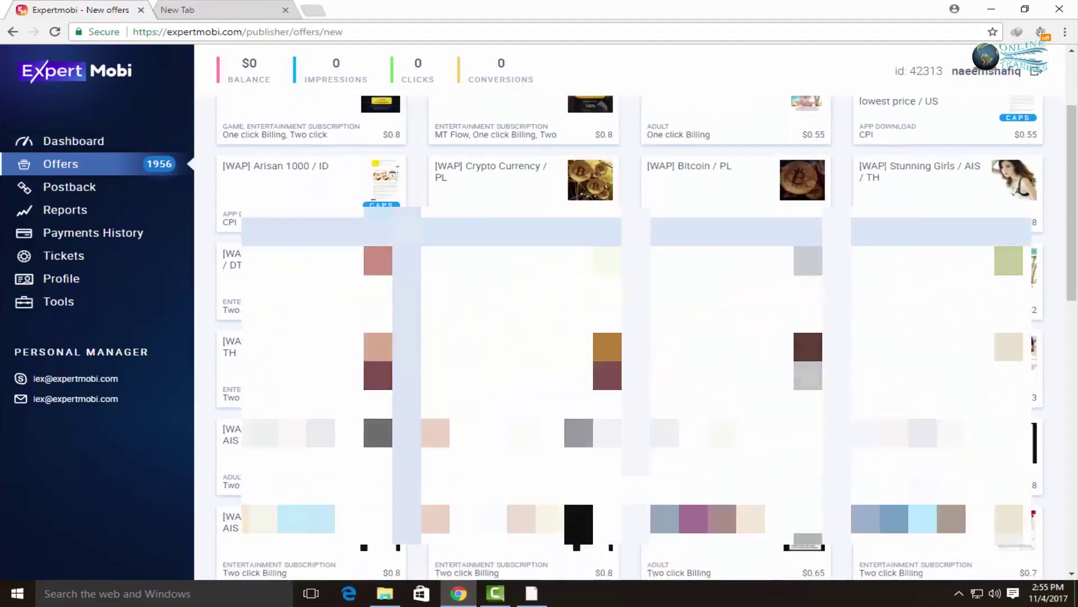
pyautogui.scroll(-7, 639, 319)
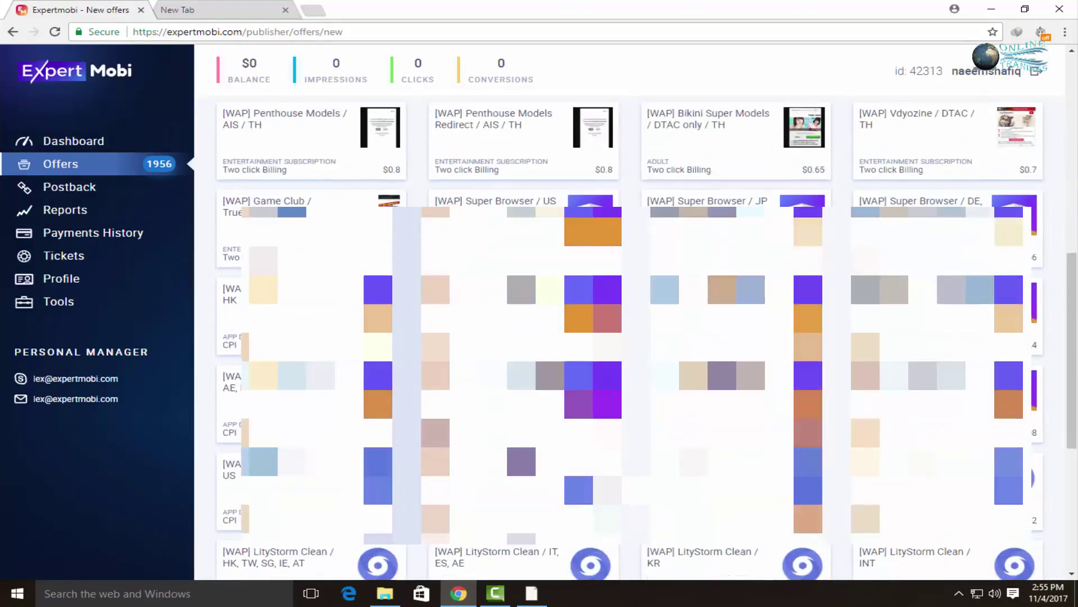
pyautogui.scroll(12, 639, 318)
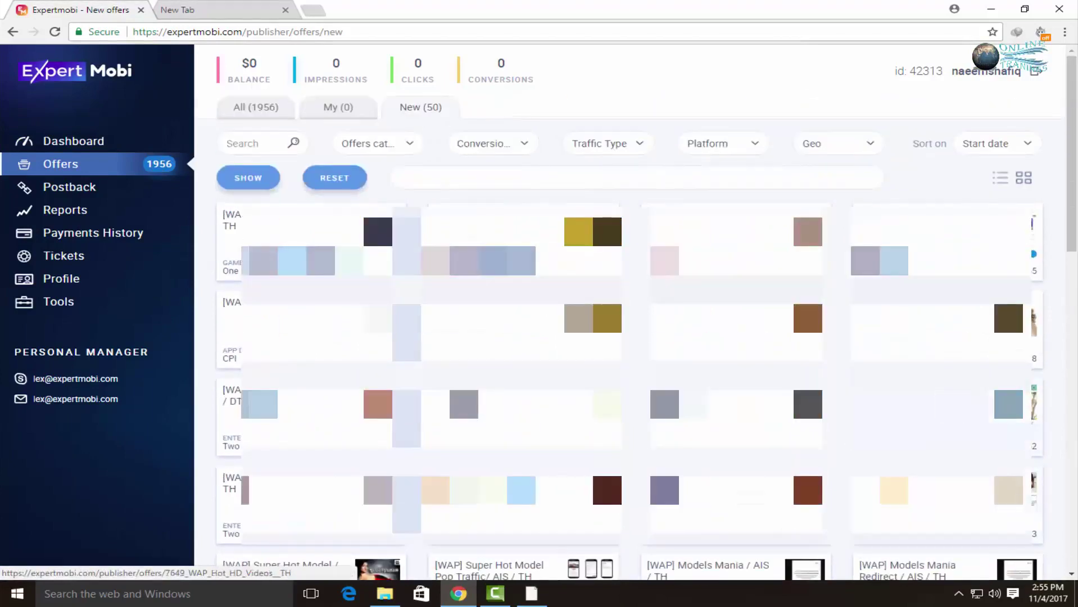